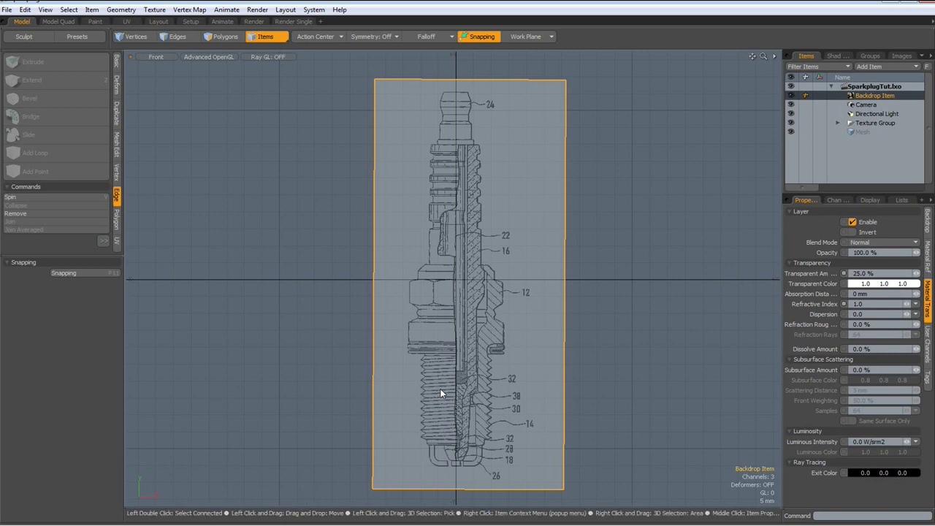
Draw a flat reference cube about 26.7 mm wide and 14.3 mm high over the hex nut in the backdrop drawing
scroll(440, 394, up, 3)
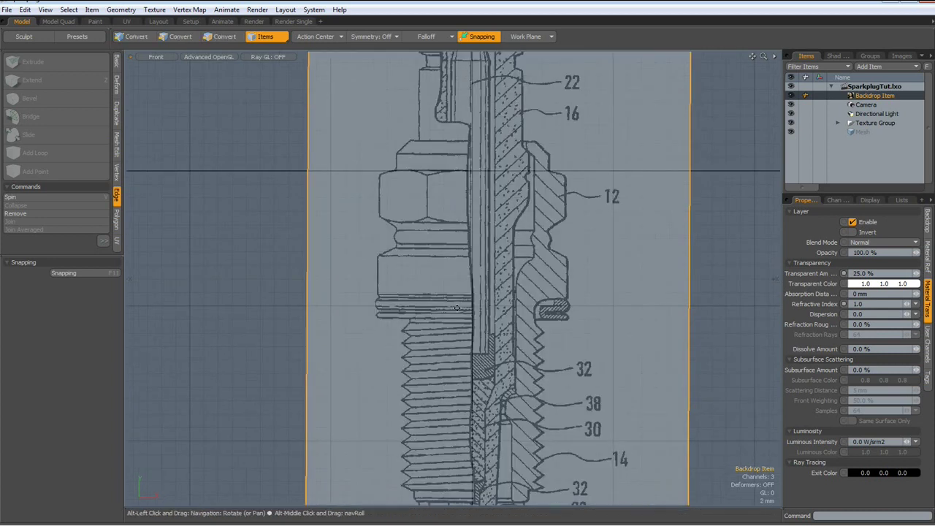
mouse_move(460, 292)
alt+mouse_down()
mouse_move(403, 348)
mouse_move(413, 373)
alt+mouse_up()
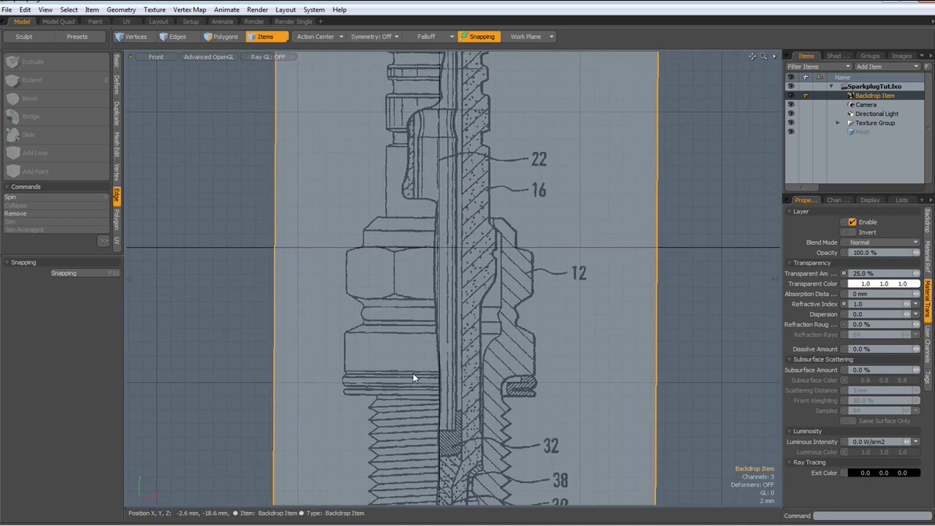
click(117, 65)
click(15, 63)
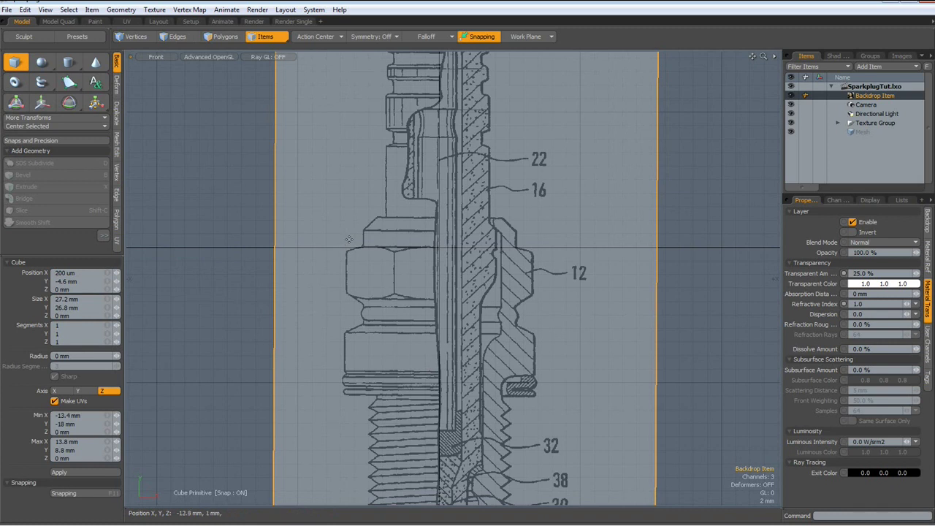
drag(348, 227, 533, 323)
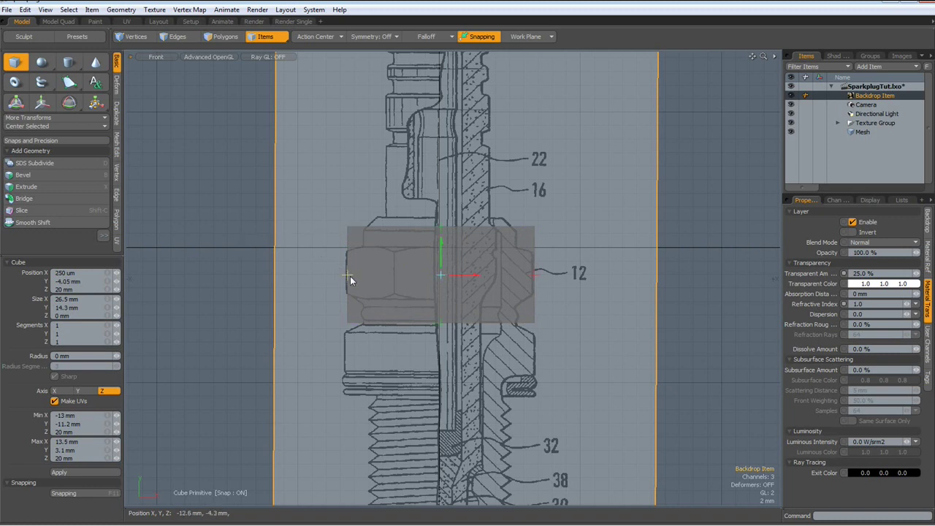
drag(348, 276, 345, 275)
drag(534, 275, 534, 275)
click(834, 56)
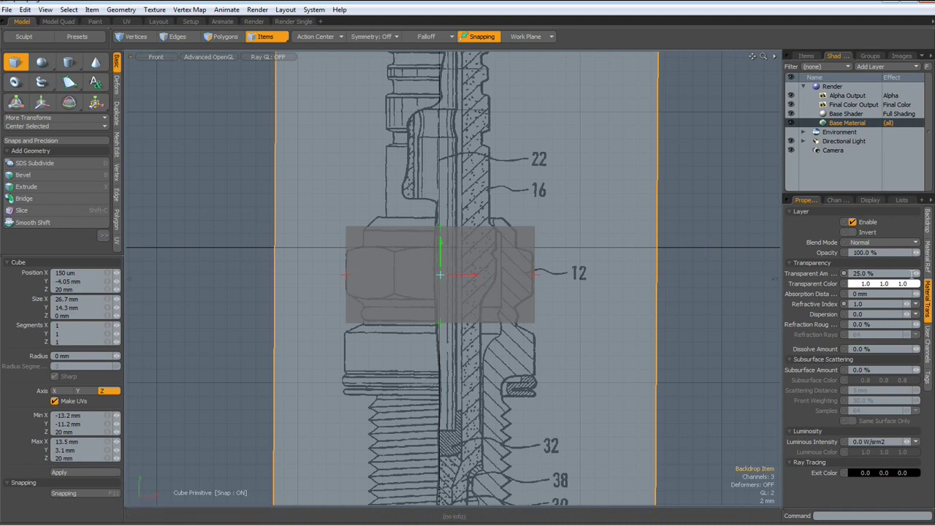
click(808, 57)
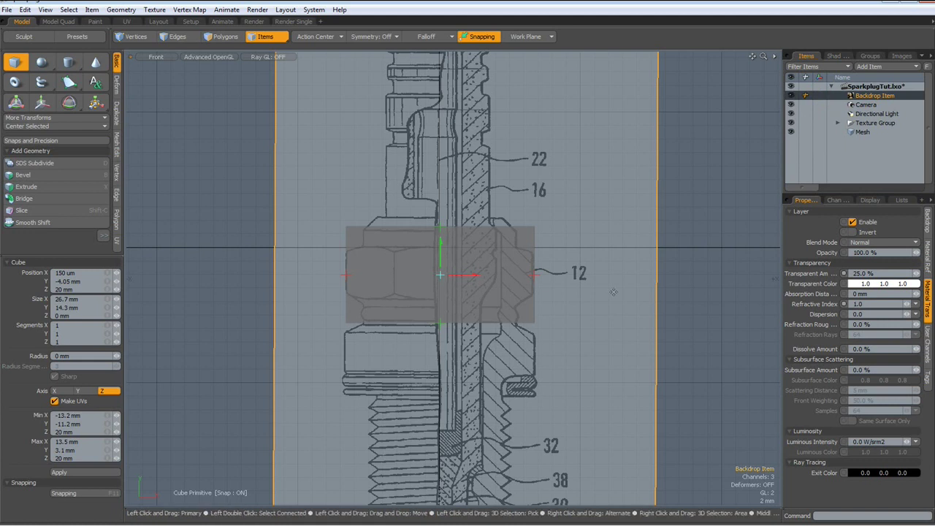
In the Top view, draw a flat 18-sided cylinder with radii of about 6.15 by 5.35 mm, centred at X 0 on the reference cube
key(1)
alt+drag(456, 381, 424, 296)
scroll(406, 254, up, 3)
scroll(406, 253, up, 2)
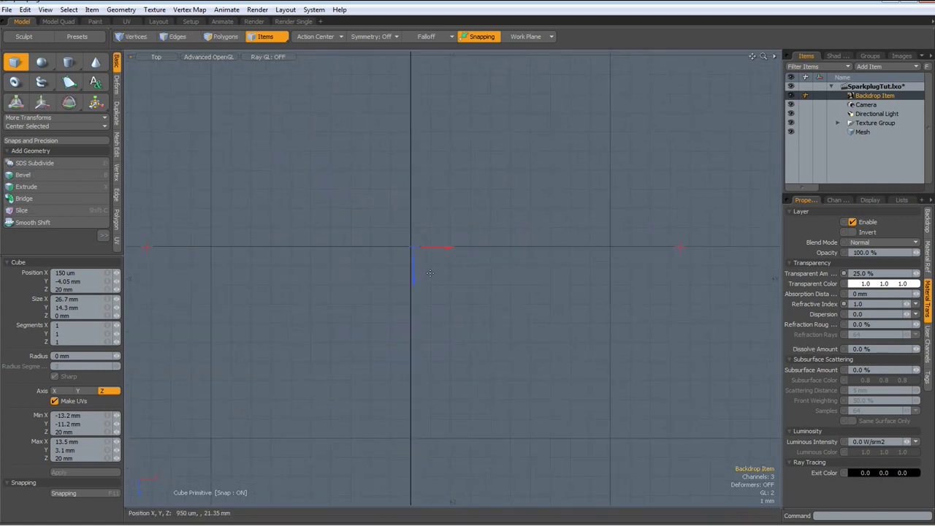
click(70, 63)
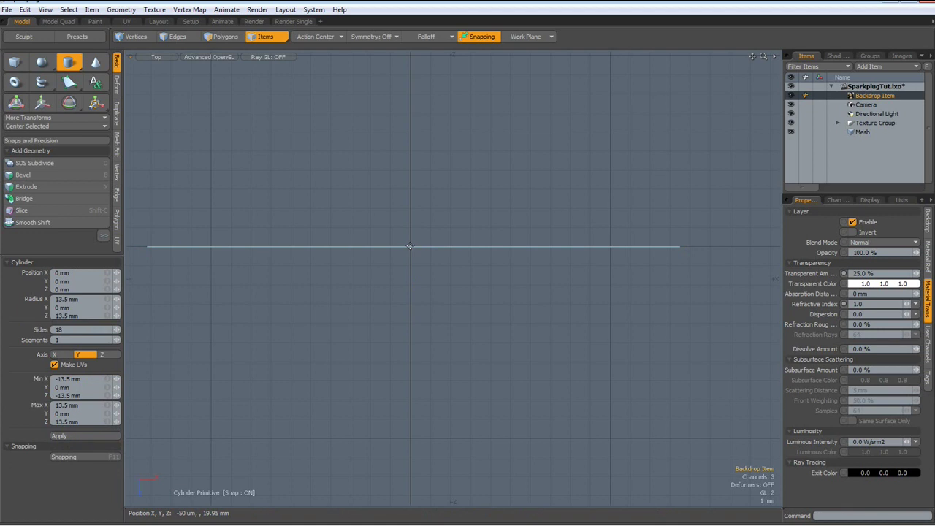
drag(410, 247, 533, 348)
scroll(411, 246, down, 4)
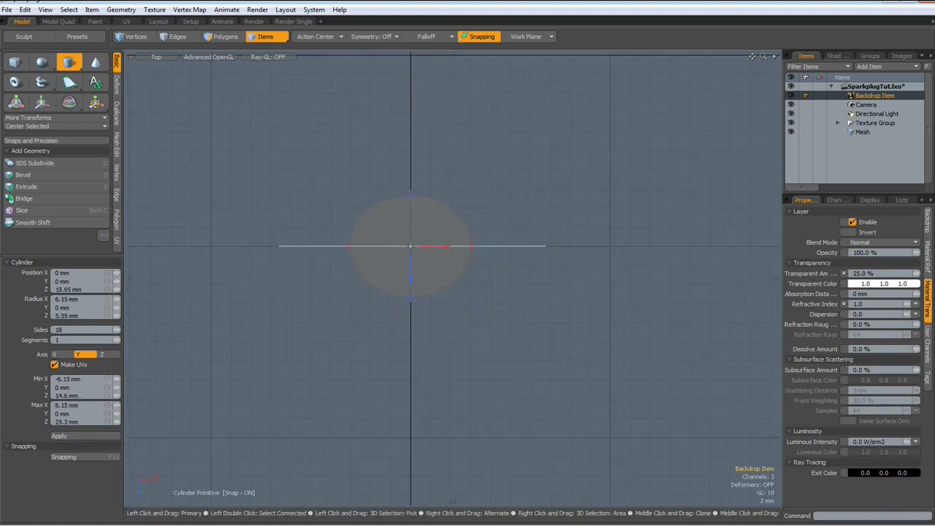
Show the vertices and set the flat cylinder's X and Z radii to 13.5 mm
key(ctrl+3)
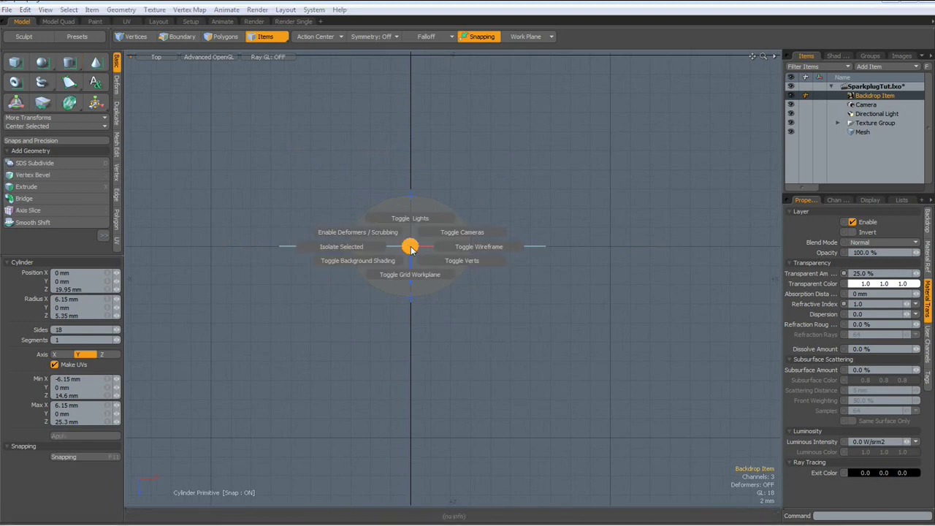
click(432, 260)
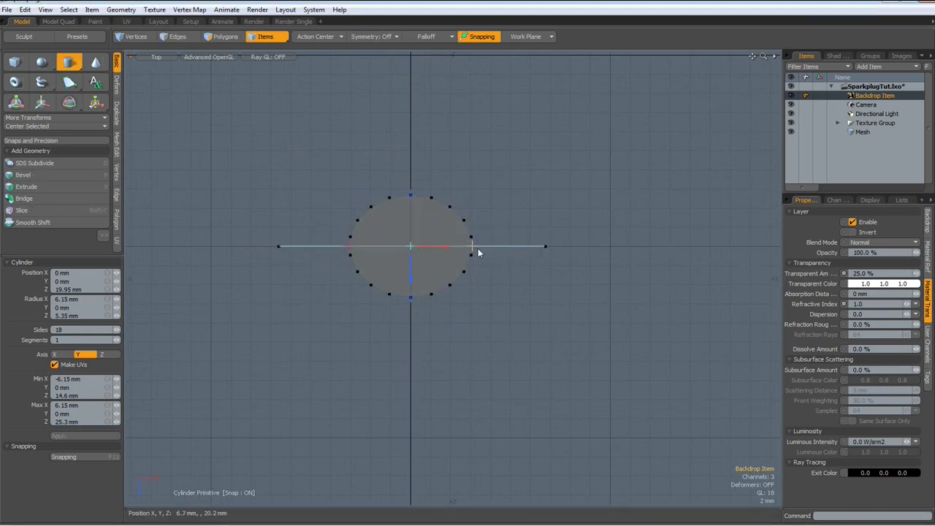
drag(472, 249, 544, 247)
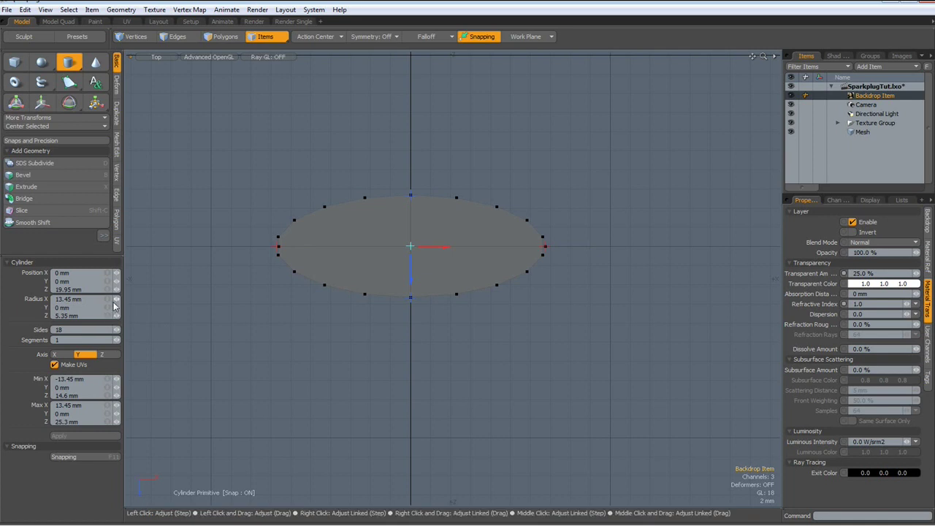
double_click(87, 300)
text(13.5)
key(Tab)
text(13)
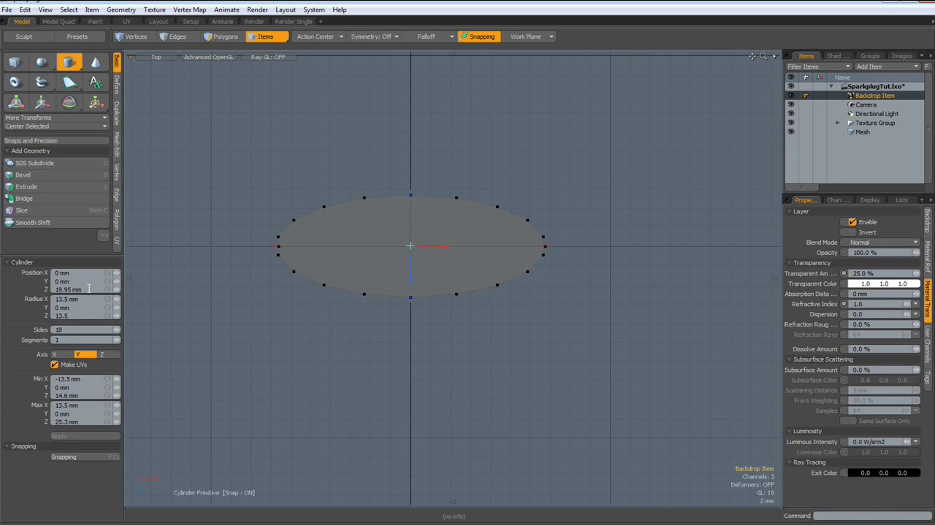
key(Return)
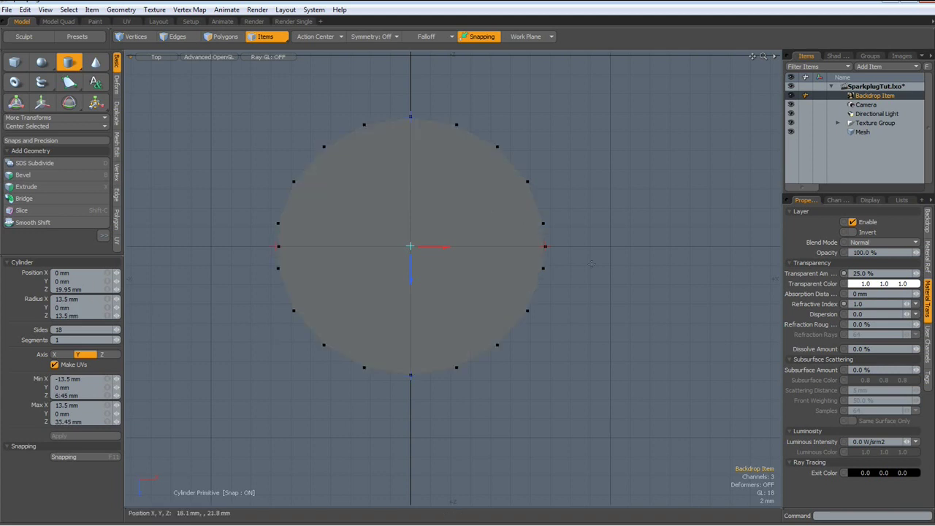
Delete the flat reference rectangle's polygon in the Perspective view and hide the vertex display
key(ctrl+space)
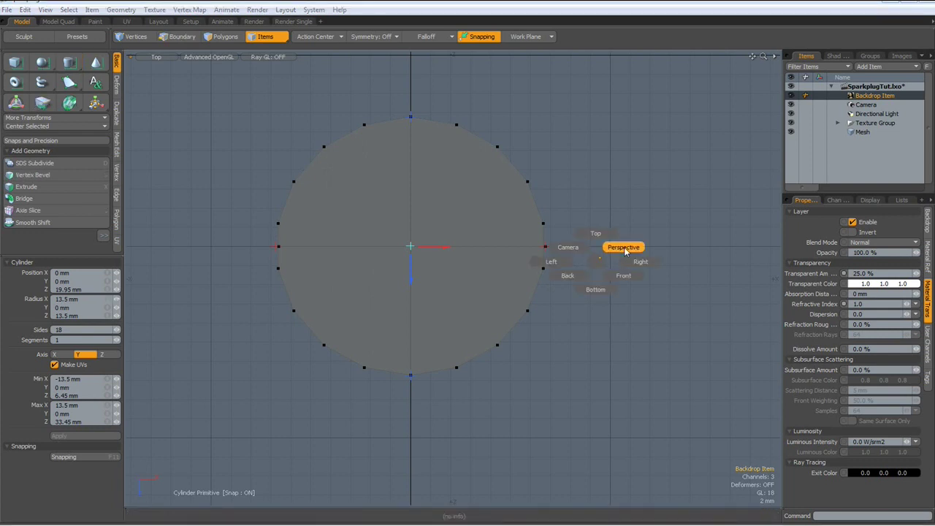
click(621, 249)
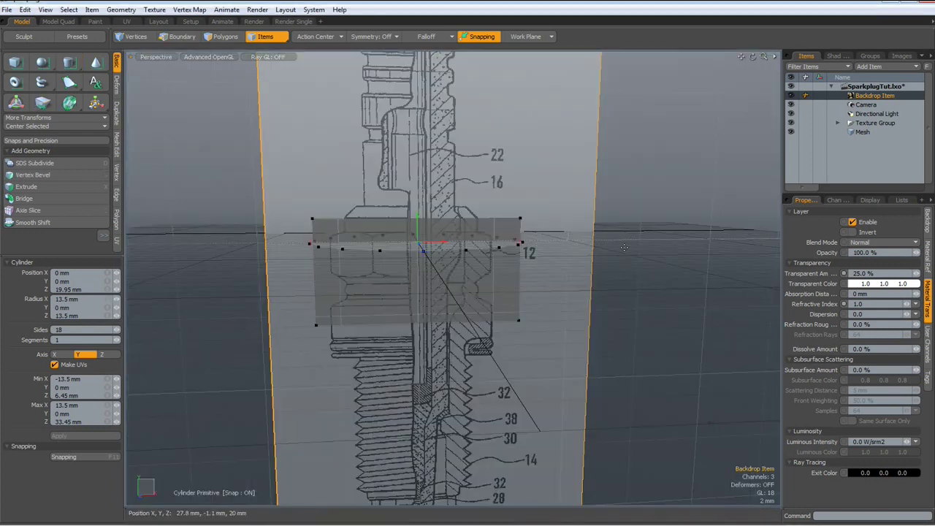
key(space)
click(372, 231)
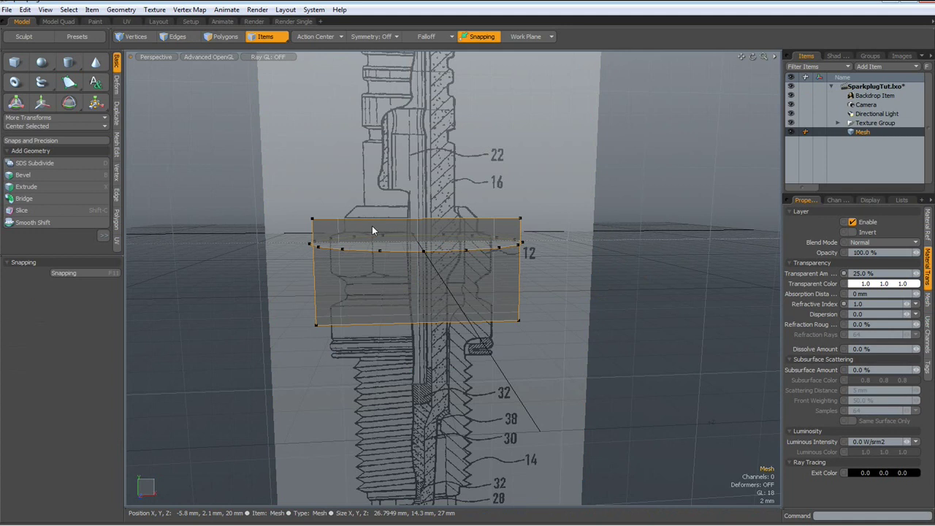
click(227, 38)
click(337, 289)
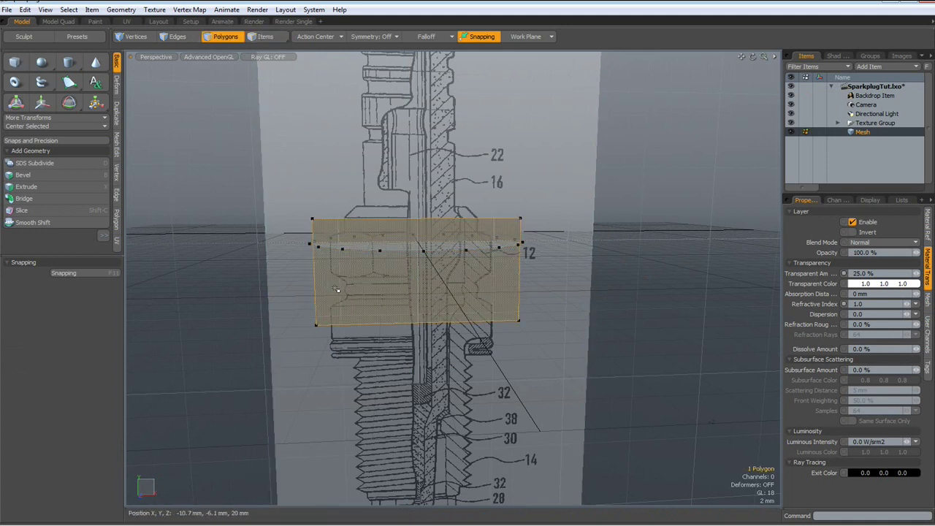
alt+drag(306, 264, 300, 299)
key(ctrl+3)
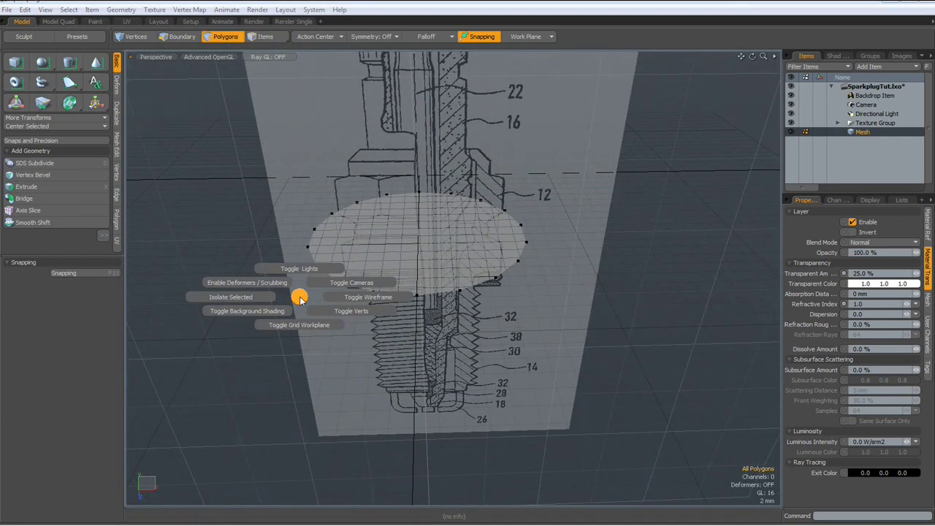
click(320, 313)
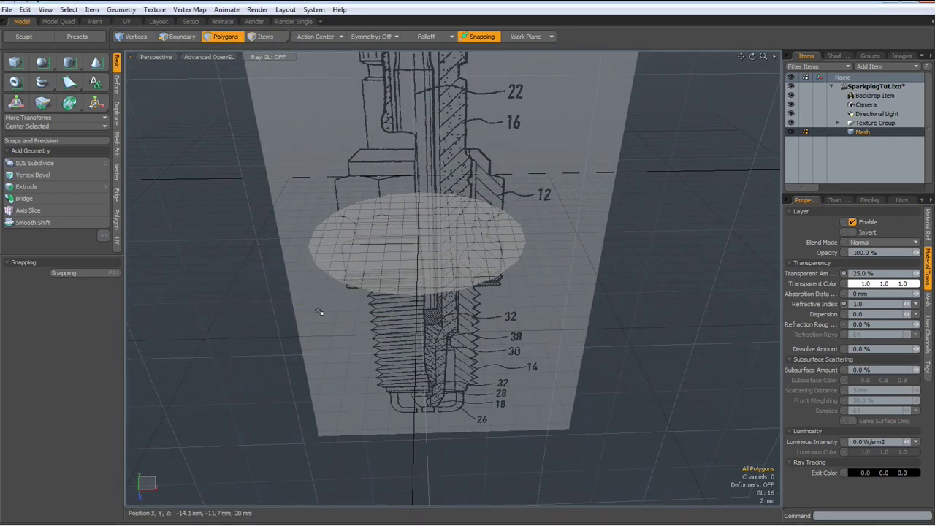
Bevel the disc polygon inward twice without shift, with insets of about 1.25 mm and 0.49 mm
click(453, 237)
scroll(454, 237, up, 2)
alt+drag(454, 237, 445, 259)
key(b)
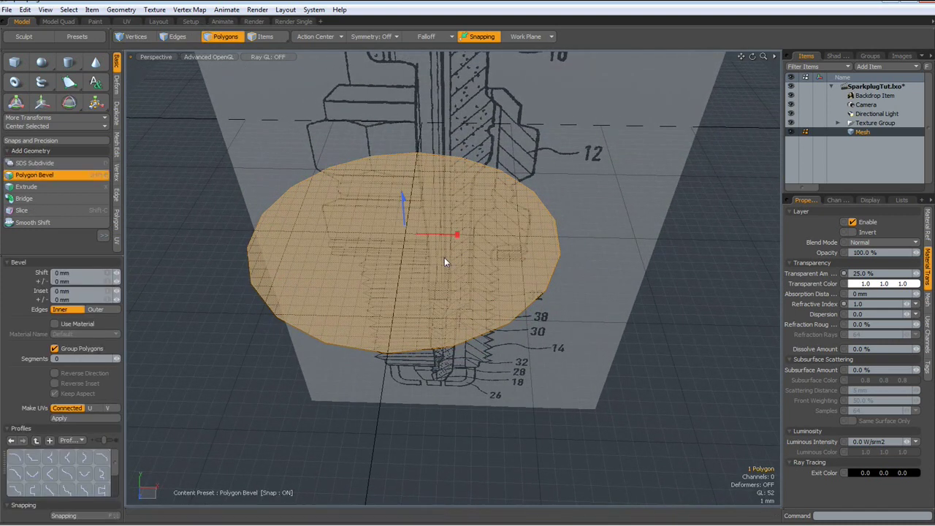
drag(456, 234, 447, 235)
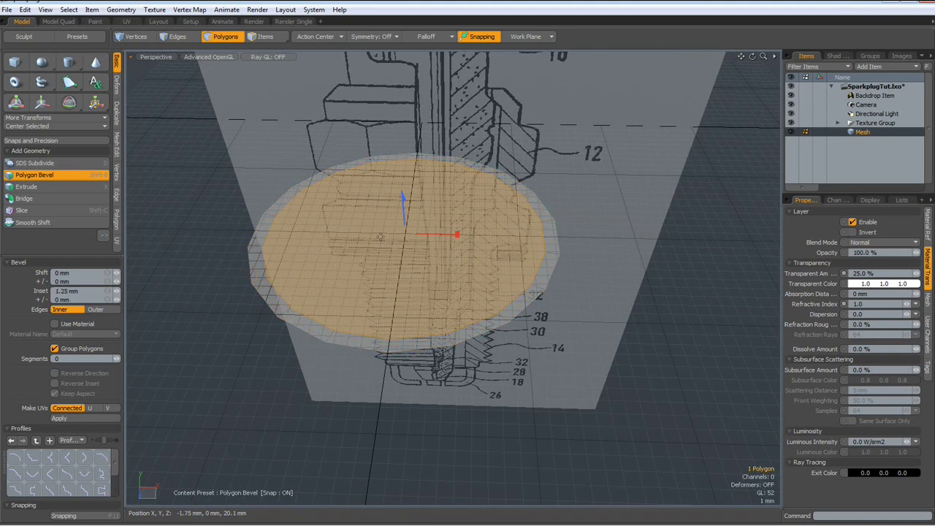
key(ctrl+z)
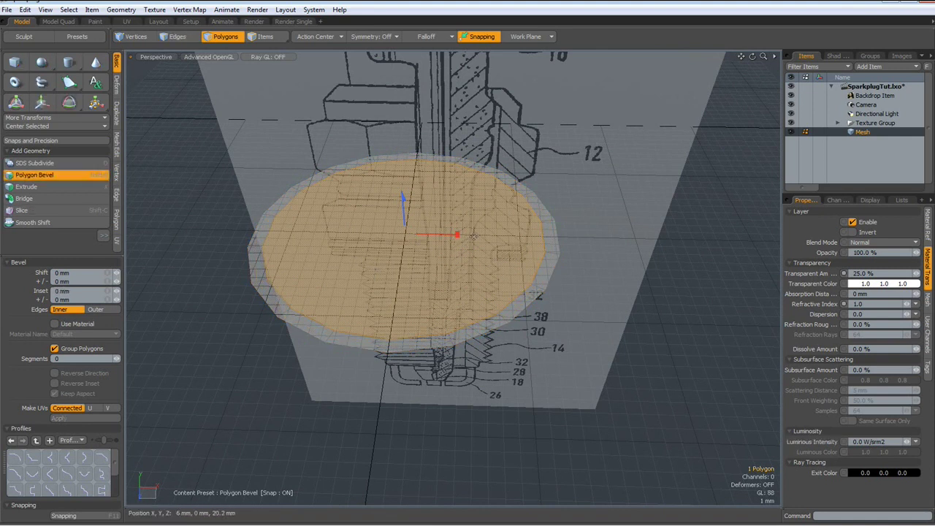
drag(457, 235, 452, 234)
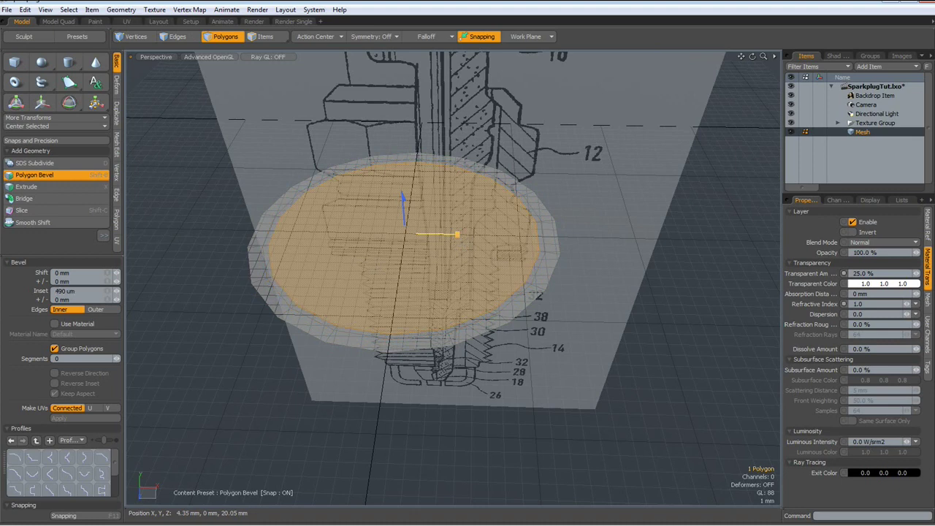
key(space)
In the Top view, select every third edge of the disc's outer rim and scale the six edges to 91% in X and Z
alt+drag(362, 323, 379, 298)
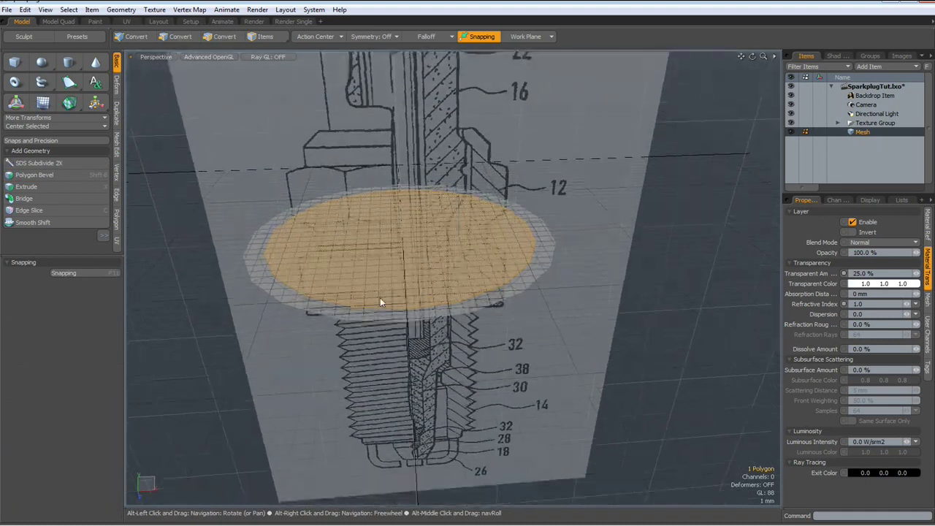
key(KP_1)
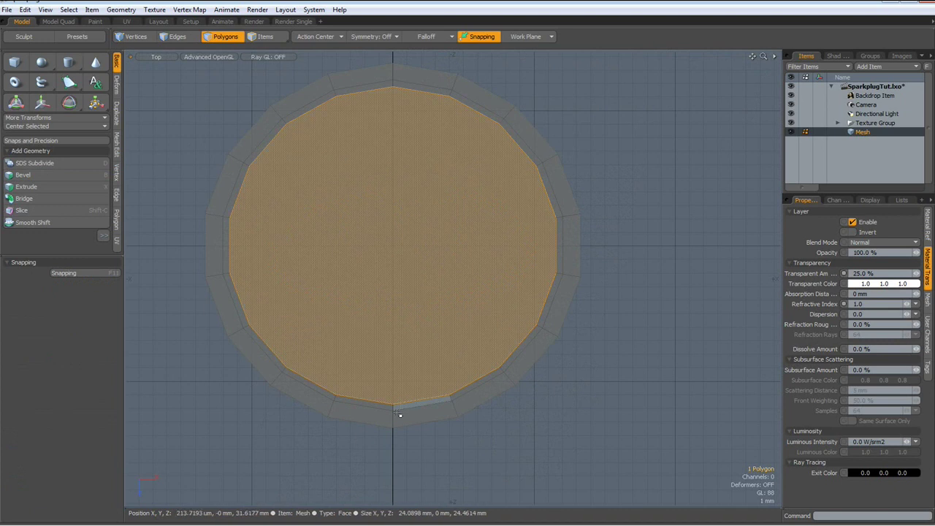
key(2)
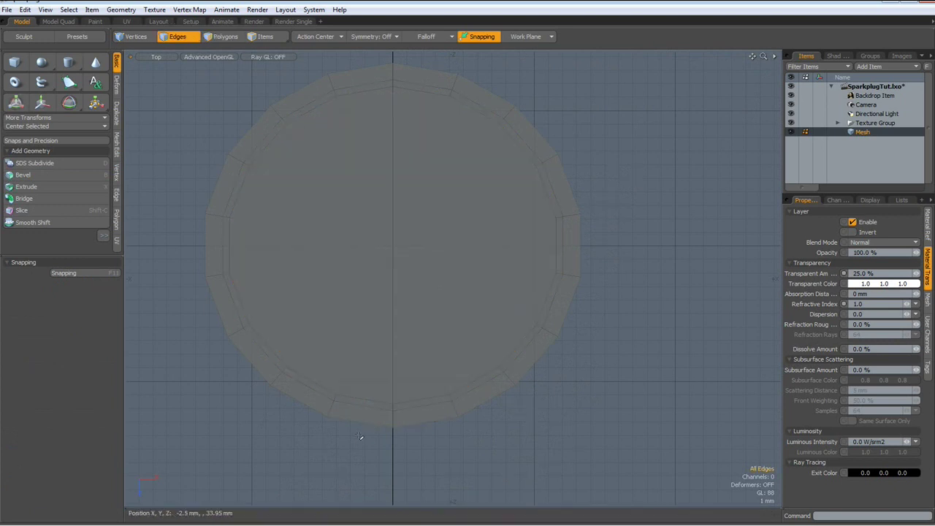
click(365, 423)
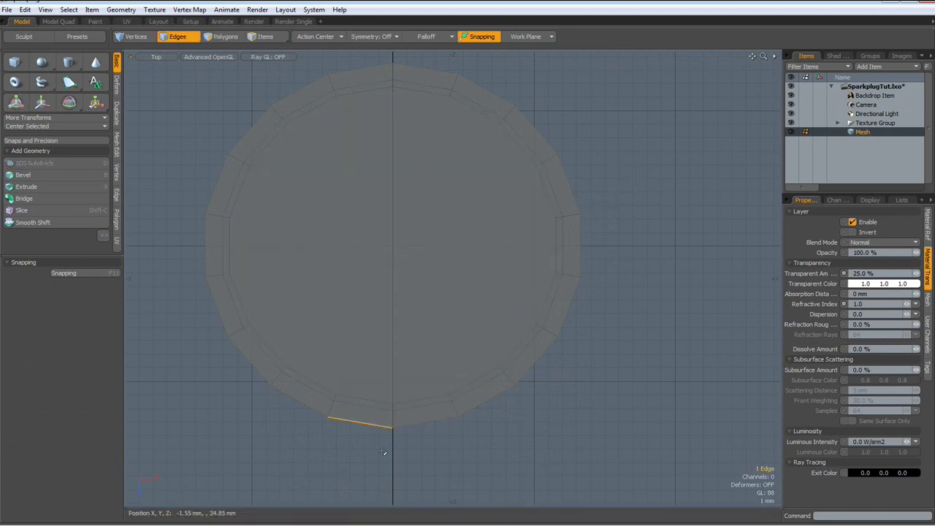
shift+click(537, 360)
key(Up)
key(Up)
key(Up)
key(Up)
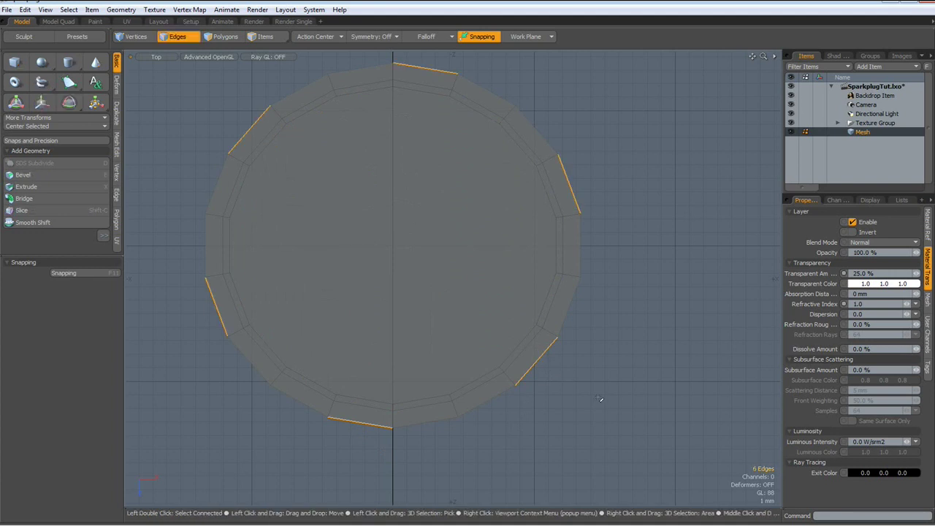
key(r)
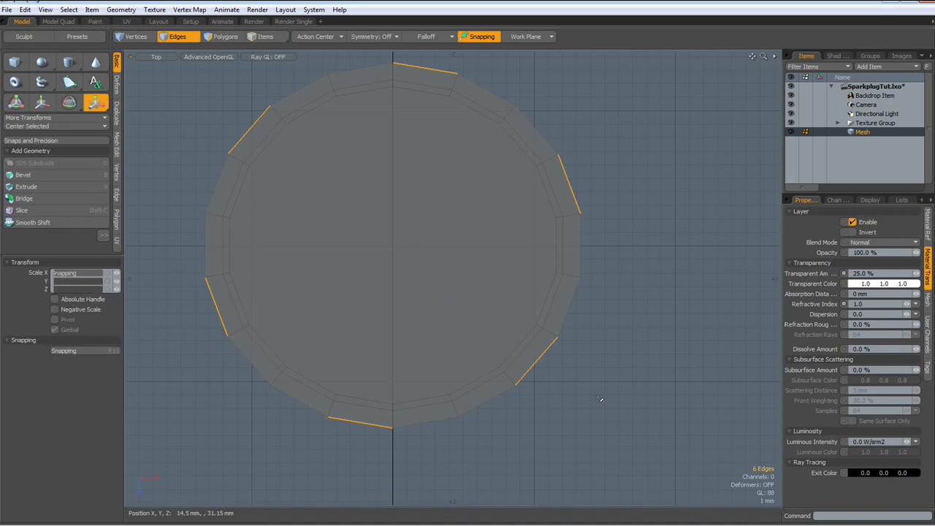
drag(447, 298, 446, 296)
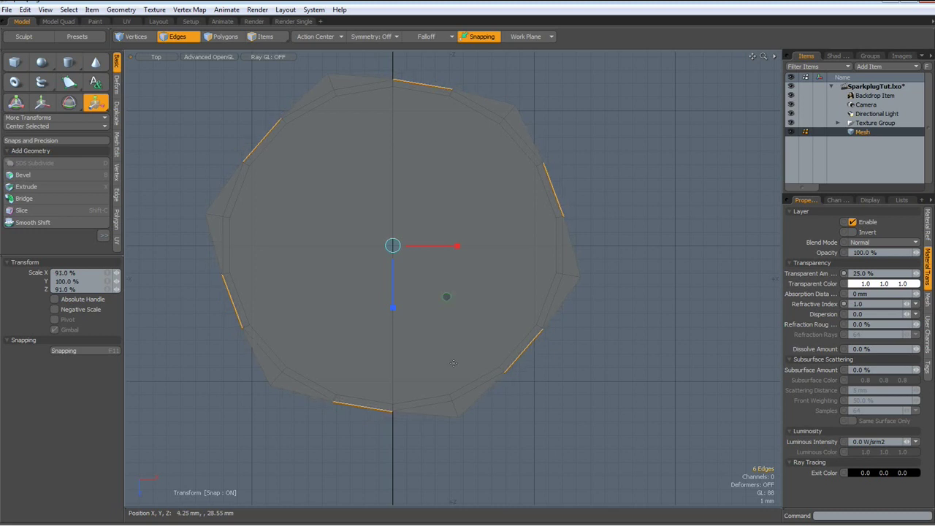
key(space)
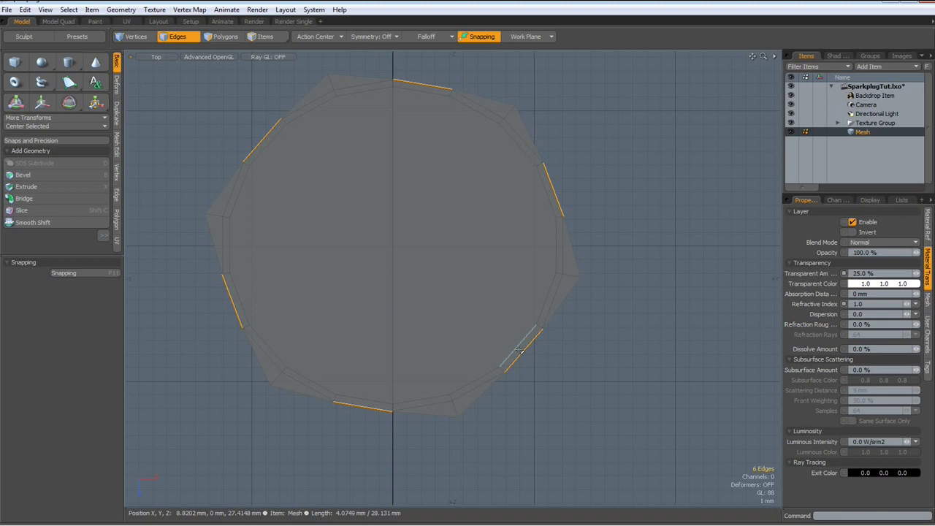
Select the narrow ring of polygons around the disc's central polygon and scale it to about 96.5% in X and Z
key(3)
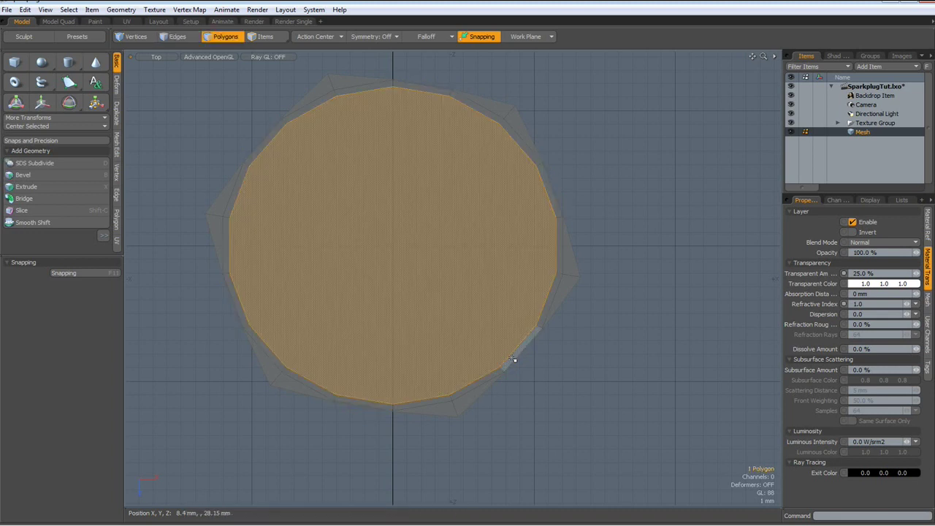
drag(513, 359, 496, 372)
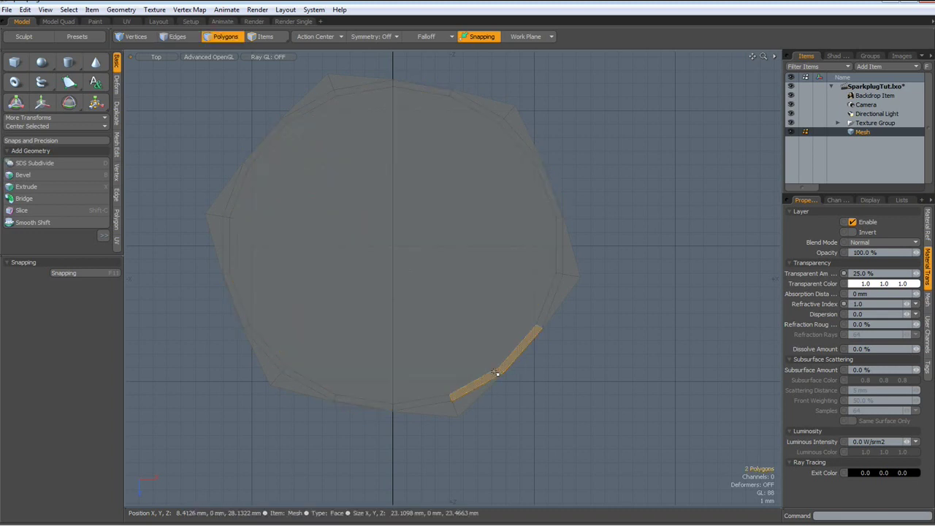
key(l)
key(r)
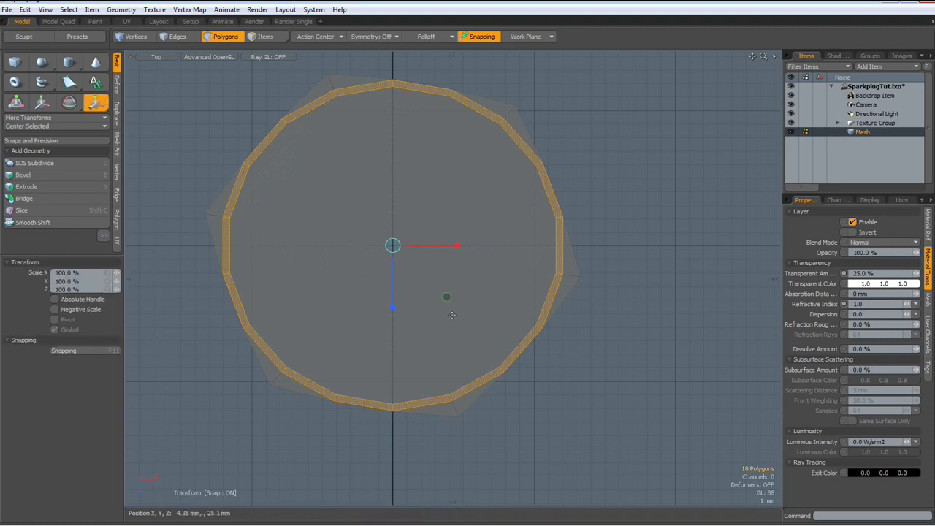
drag(445, 298, 446, 297)
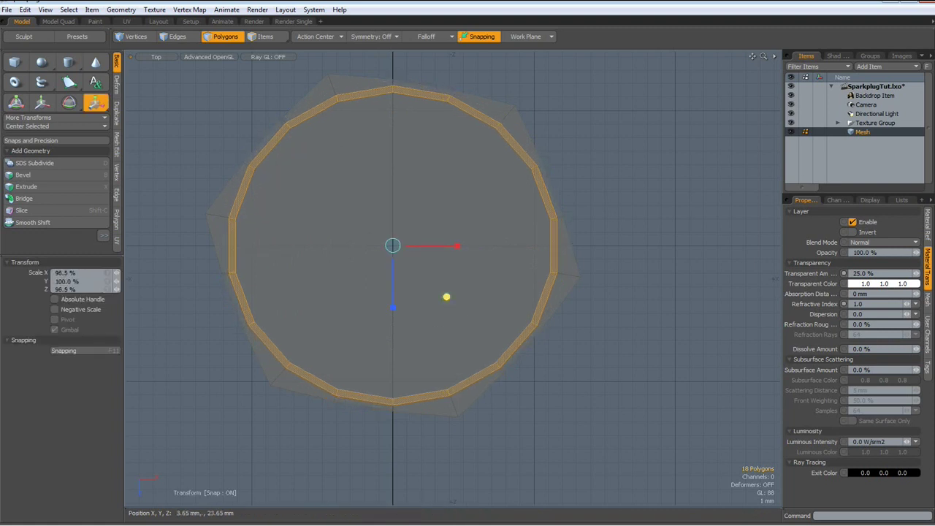
drag(446, 297, 447, 298)
key(space)
Scale the six selected outer rim edges to 98.5% in X and Z
key(2)
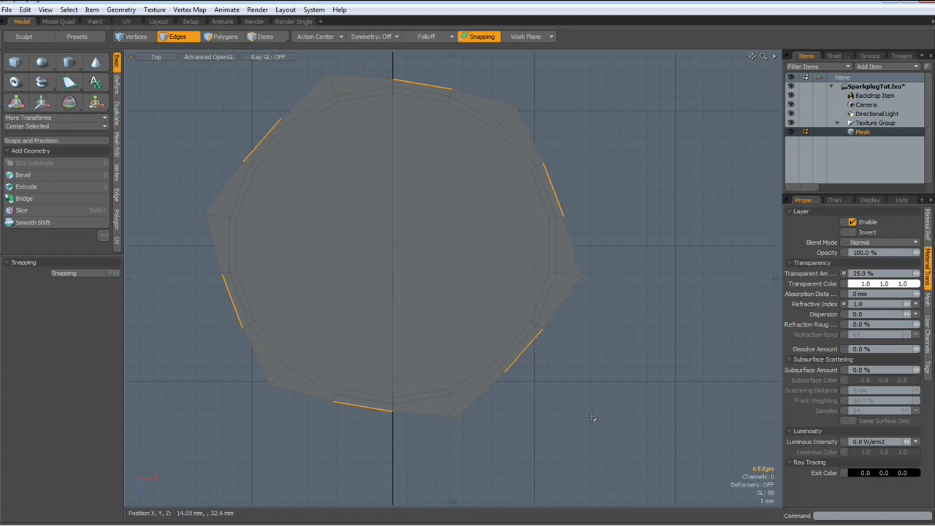
key(r)
drag(446, 297, 446, 298)
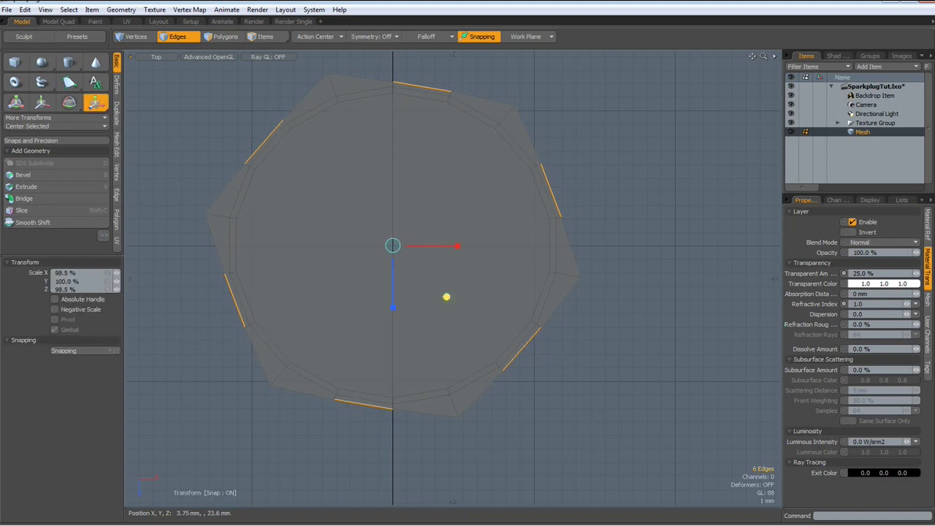
key(space)
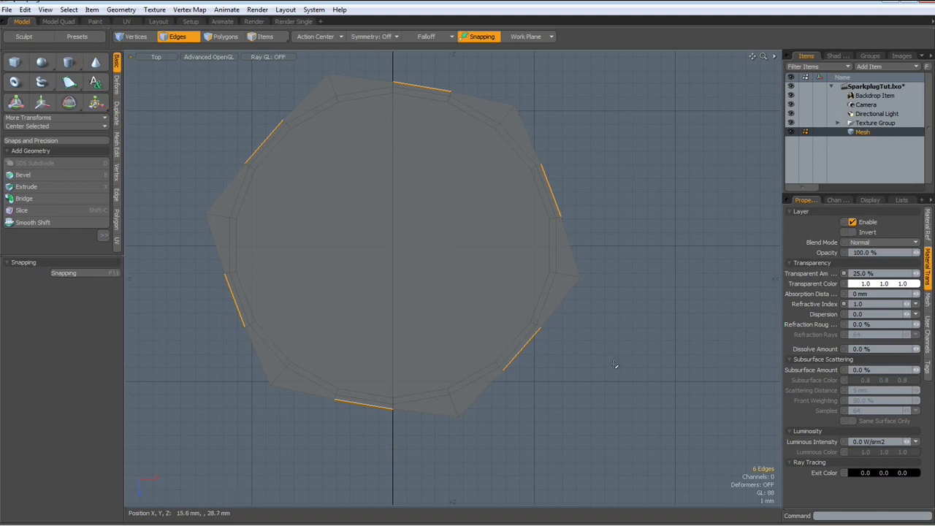
Select all the disc's polygons in the Perspective view and extrude them -7.75 mm in Y, matching the hex nut in the Front view
key(ctrl+space)
click(647, 339)
alt+drag(603, 428, 470, 402)
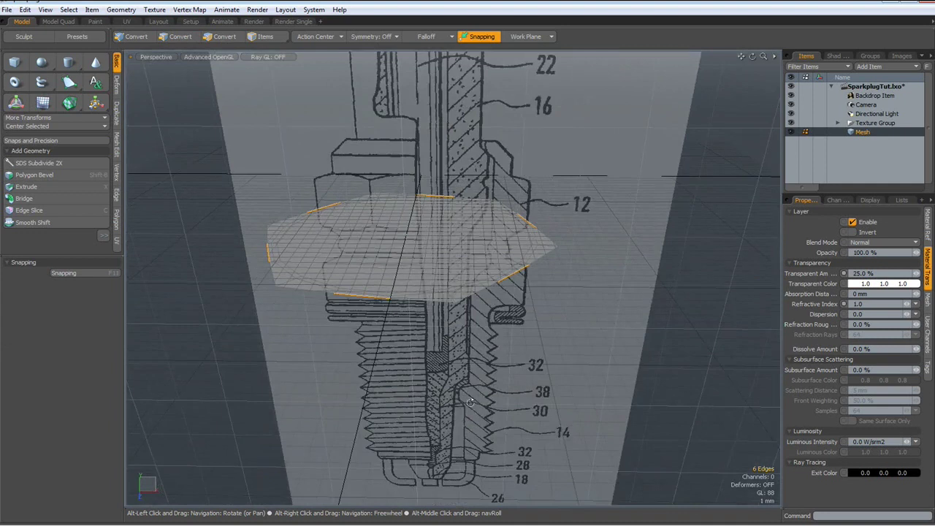
key(3)
double_click(409, 247)
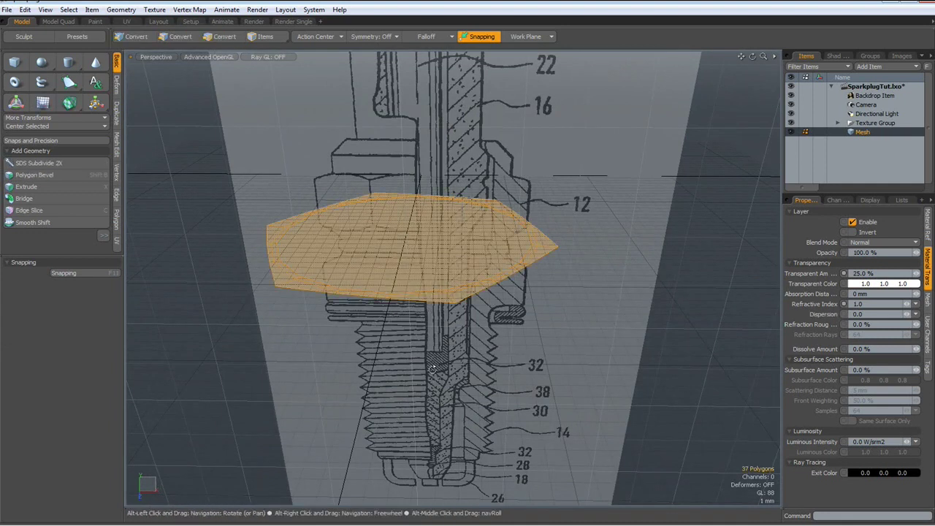
alt+drag(409, 247, 434, 349)
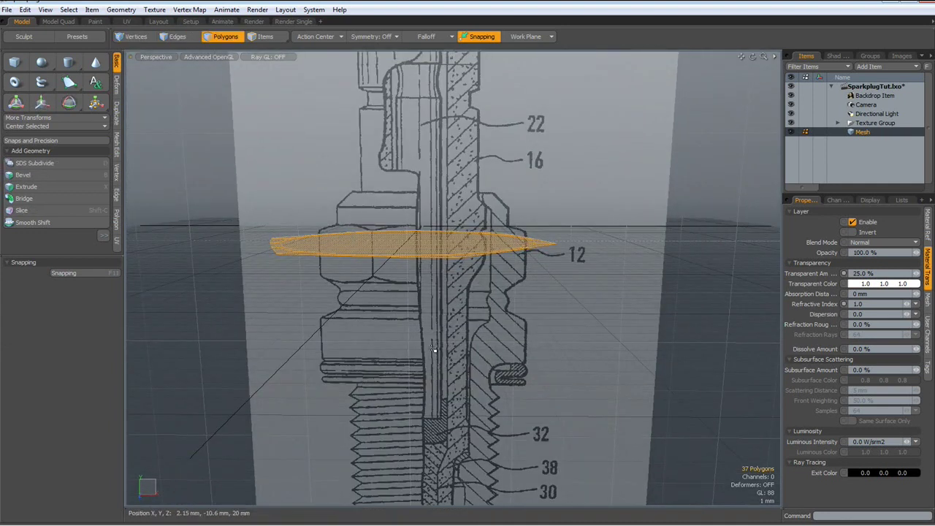
key(x)
click(434, 350)
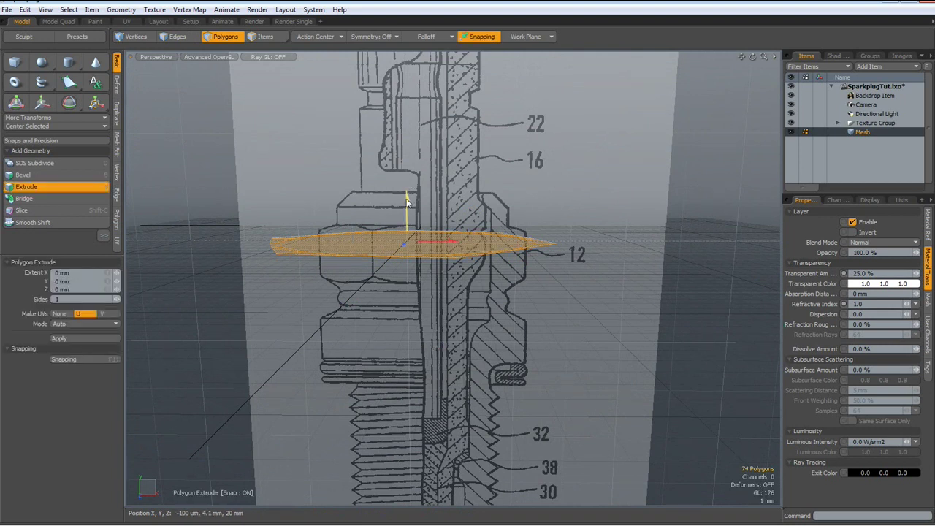
drag(408, 194, 408, 230)
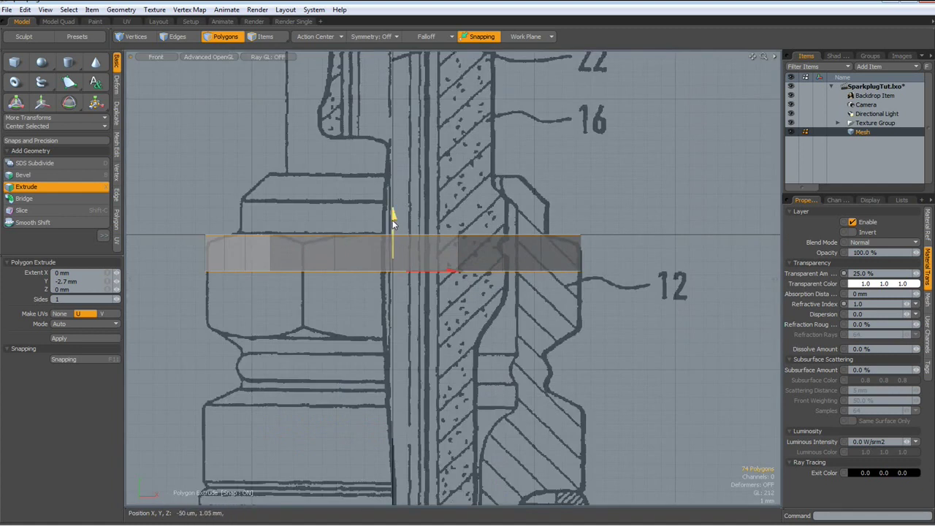
drag(392, 223, 392, 290)
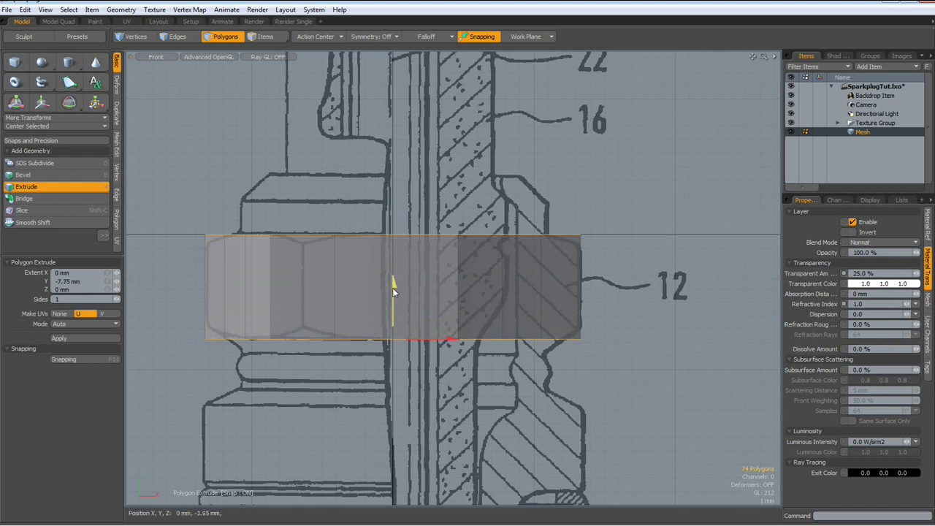
key(space)
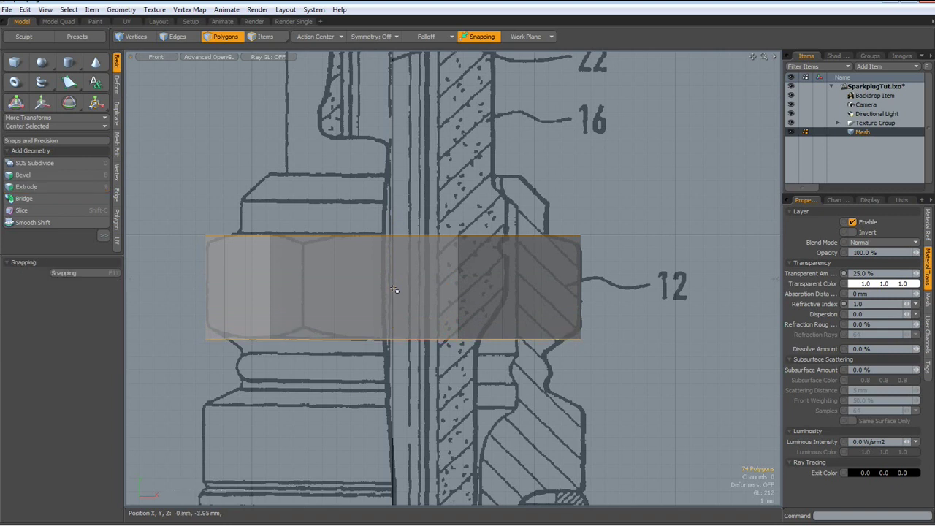
Select the nut's six vertical corner edges in the Perspective view and scale them to 75% in Y in the Front view
key(ctrl+space)
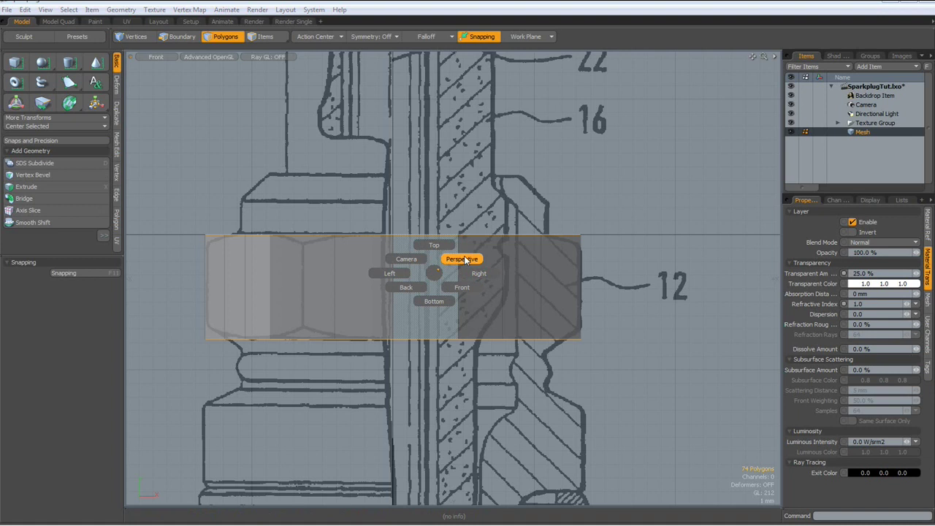
click(464, 260)
alt+drag(467, 256, 453, 241)
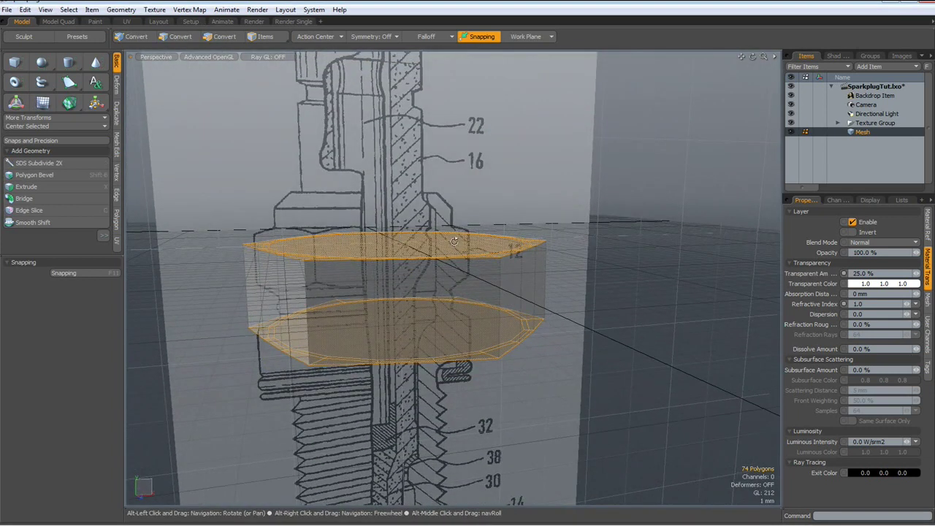
key(2)
click(502, 301)
alt+drag(502, 301, 372, 309)
shift+click(484, 307)
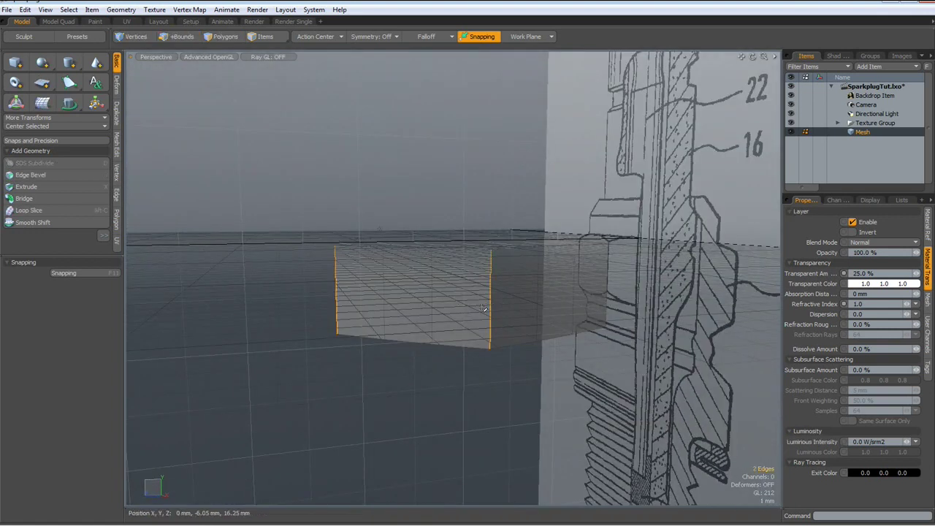
key(Up)
key(Up)
key(Up)
key(Up)
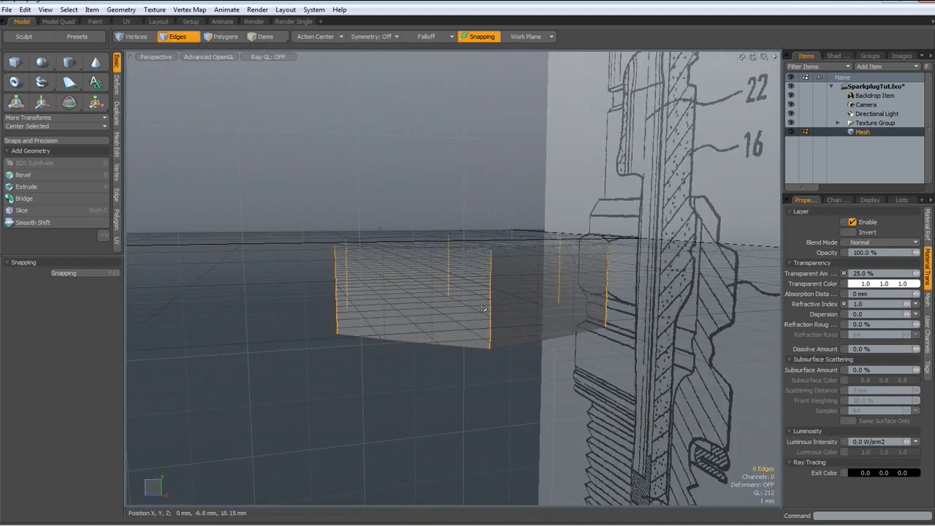
alt+drag(362, 310, 405, 322)
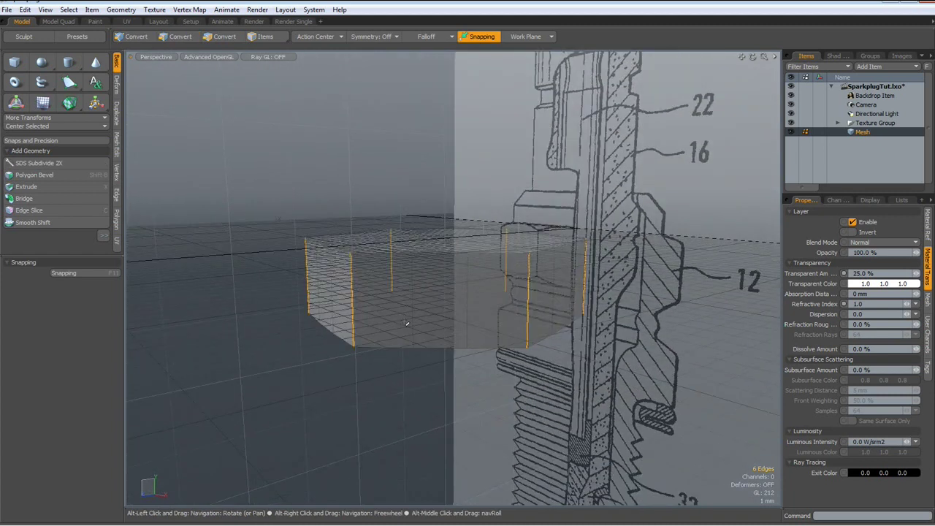
key(KP_2)
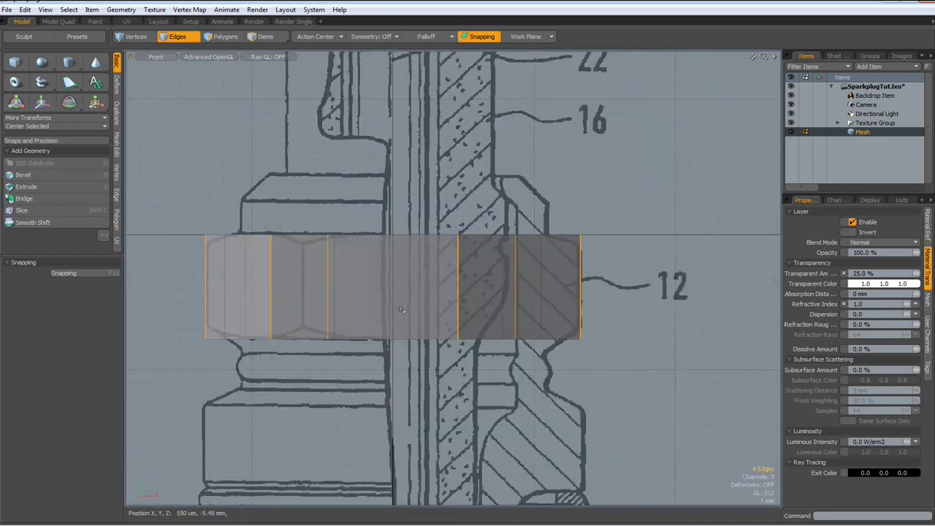
key(r)
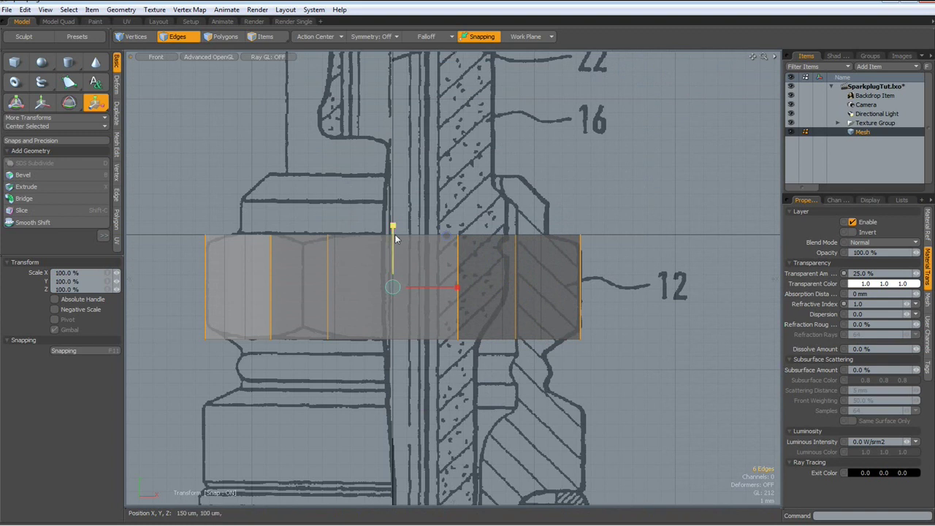
drag(393, 225, 392, 243)
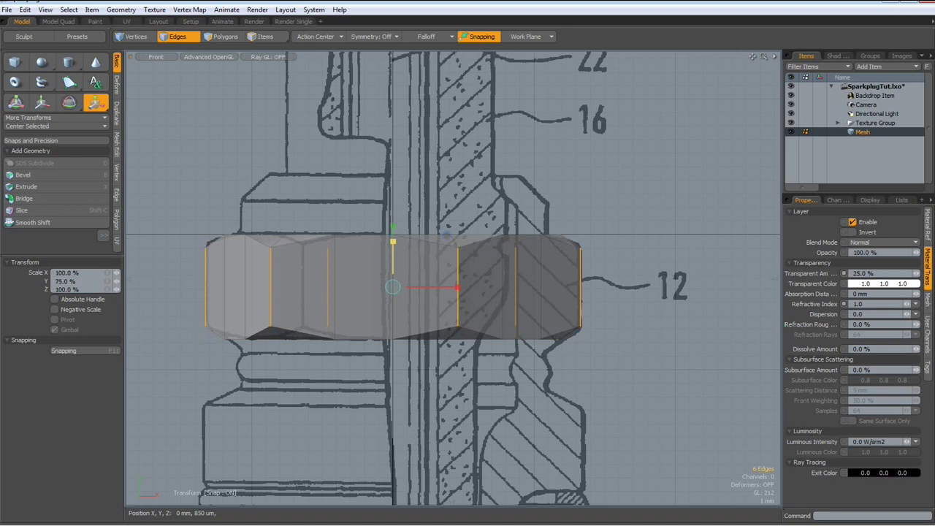
key(space)
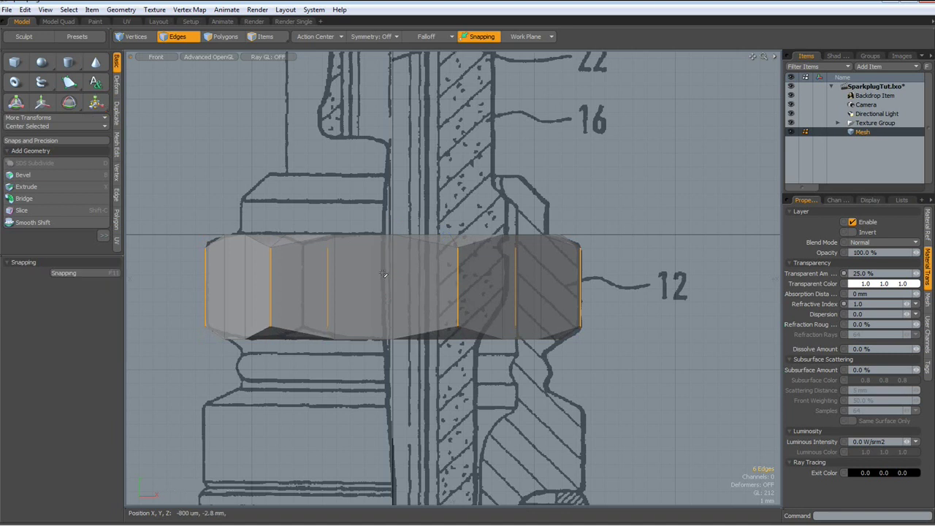
Select the whole nut, rotate it about 11.4° around Y to match the backdrop's corner line, and clear the selection
key(3)
double_click(412, 278)
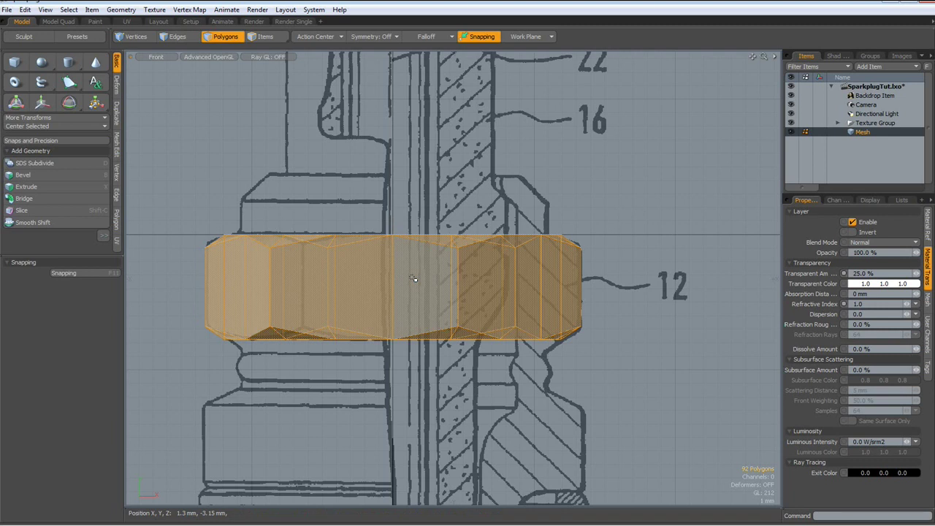
key(e)
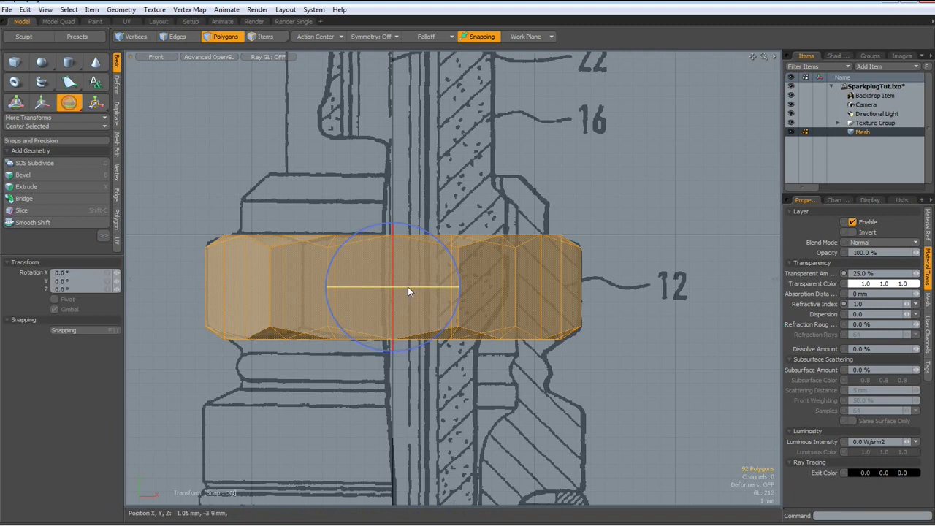
drag(407, 287, 459, 287)
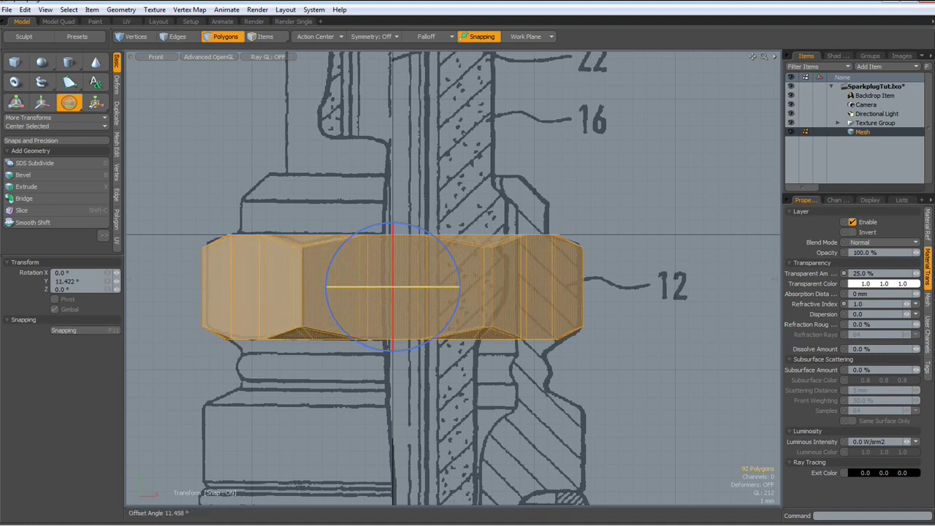
key(q)
click(655, 170)
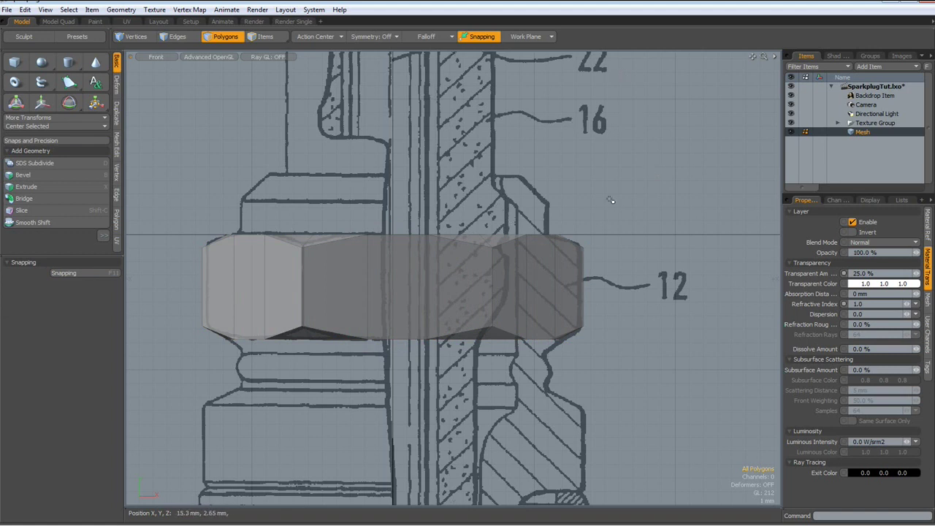
Return to the Perspective view and hide the work plane grid
key(ctrl+space)
click(634, 184)
alt+drag(609, 194, 616, 221)
key(ctrl+3)
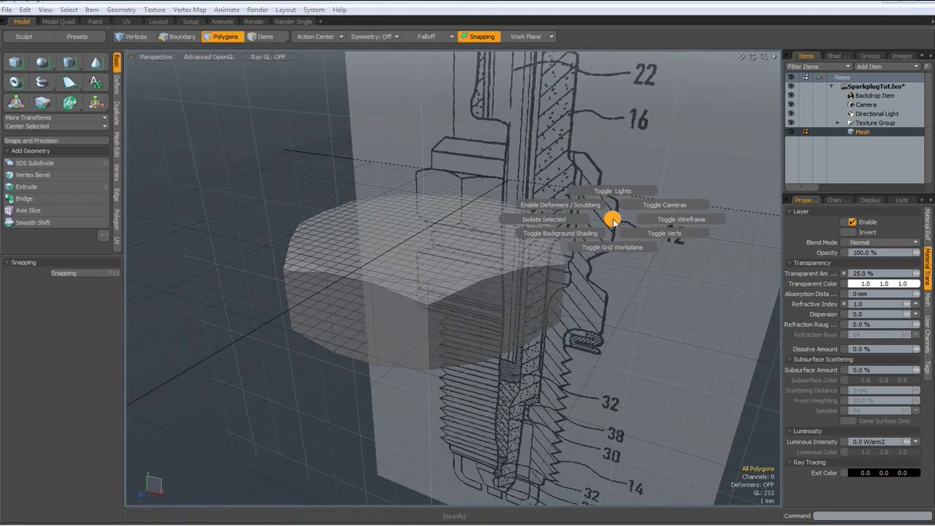
click(612, 247)
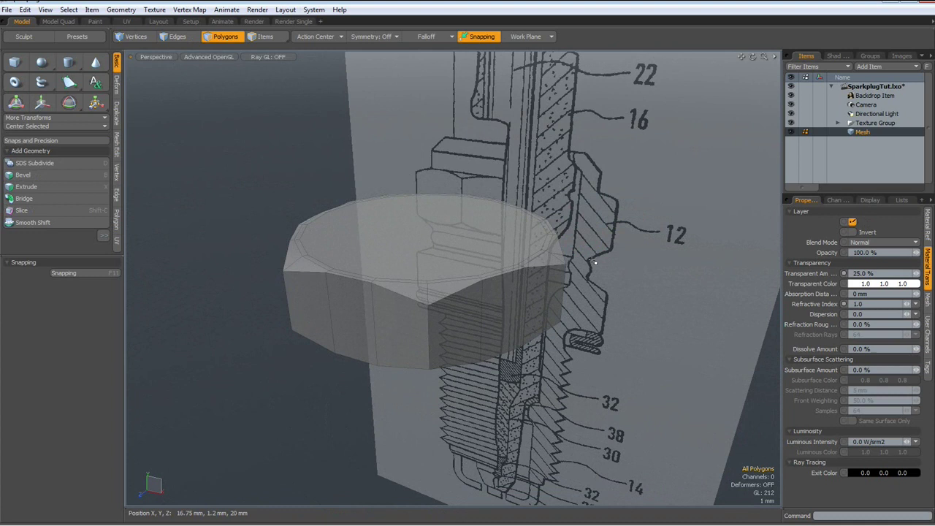
Select the outer and inner rim edge loops on the nut's top and bottom, plus its six vertical corner edges
scroll(389, 274, up, 3)
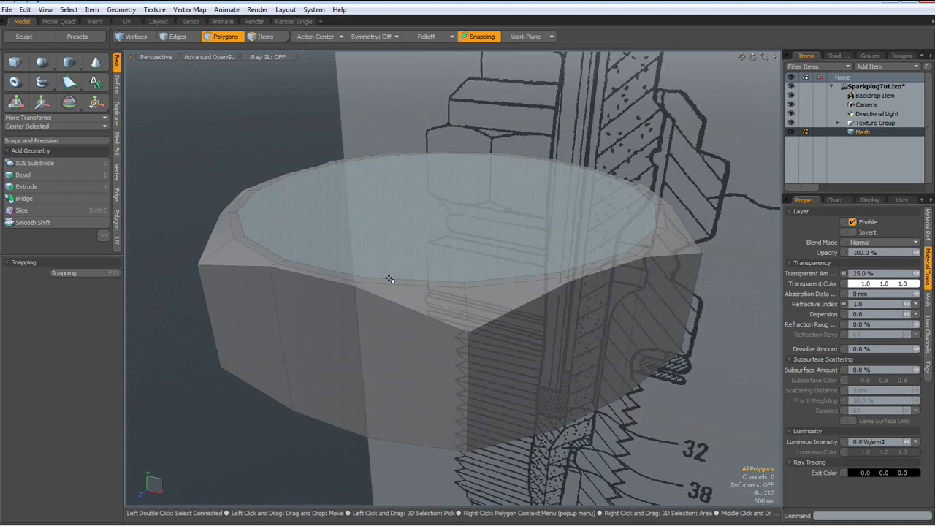
key(2)
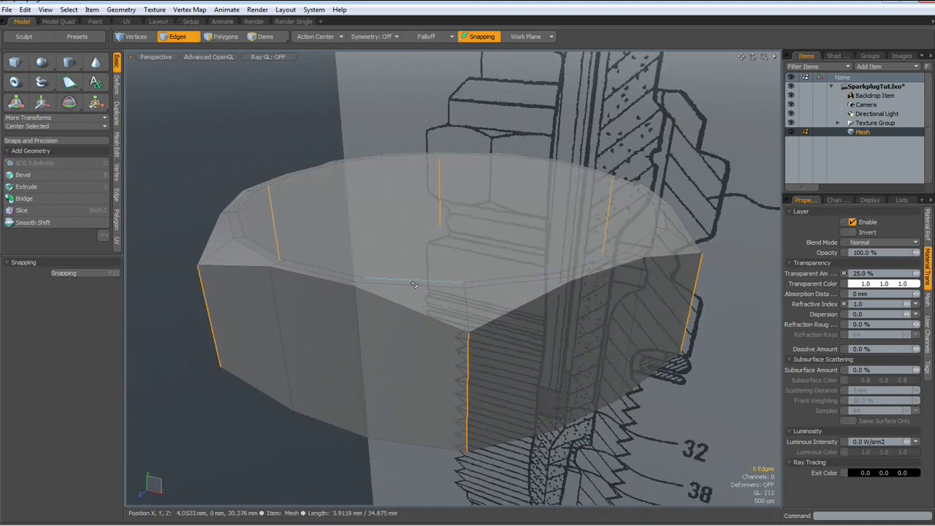
double_click(413, 286)
shift+double_click(417, 310)
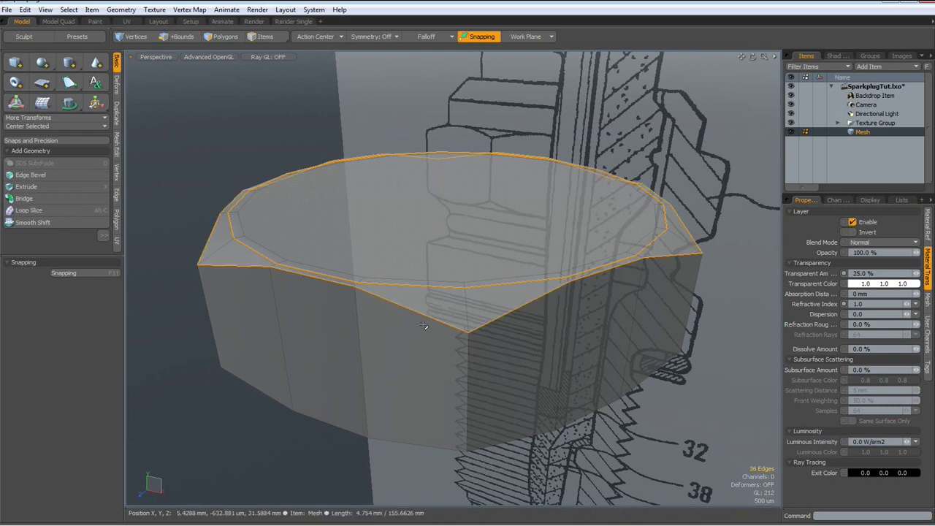
alt+drag(414, 415, 431, 321)
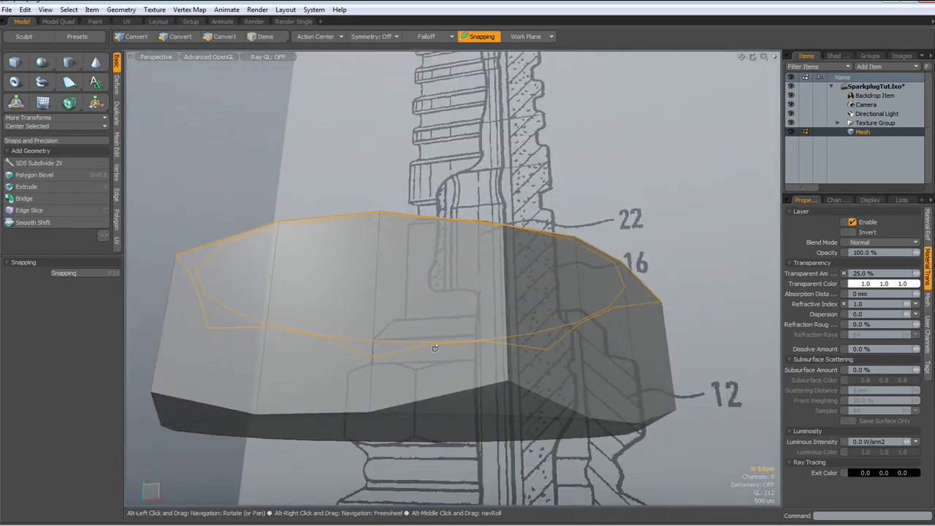
shift+double_click(475, 390)
shift+double_click(461, 420)
alt+drag(461, 423, 443, 393)
ctrl+double_click(459, 314)
scroll(441, 344, down, 4)
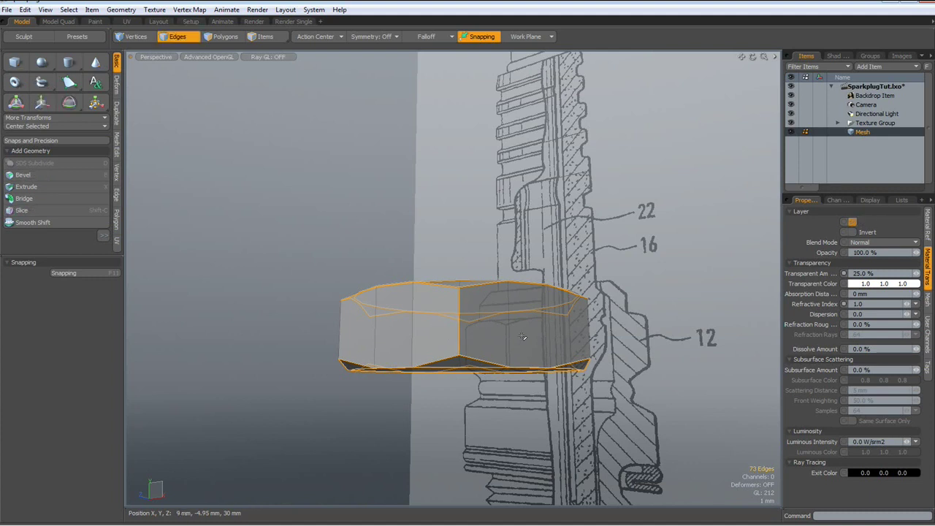
alt+drag(448, 334, 559, 351)
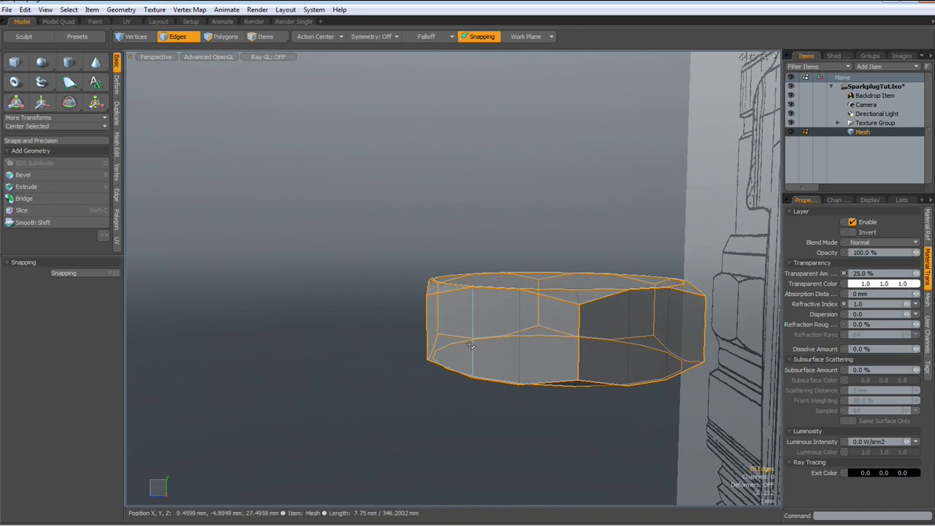
Convert the nut to Catmull-Clark subdivision and sharpen the selected edges with a Vertex Map Weight of 20%
key(shift)
key(Tab)
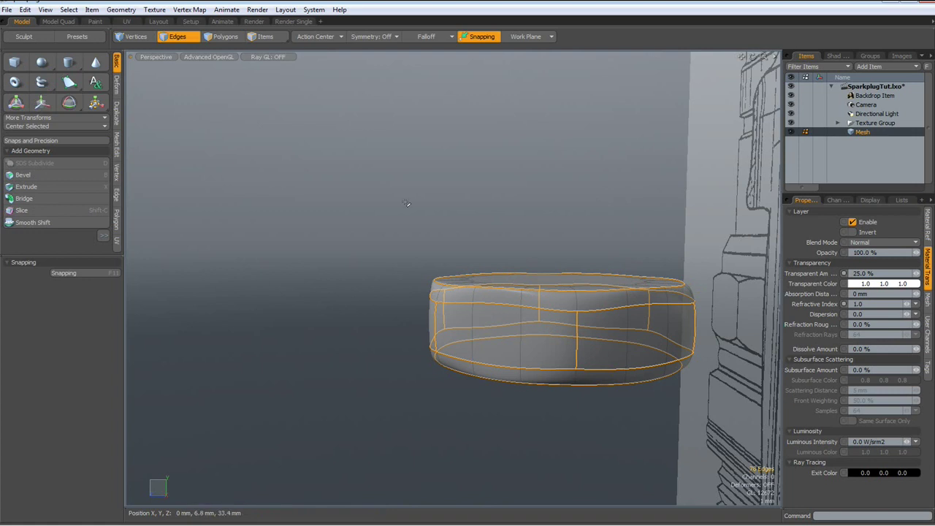
alt+drag(402, 202, 380, 253)
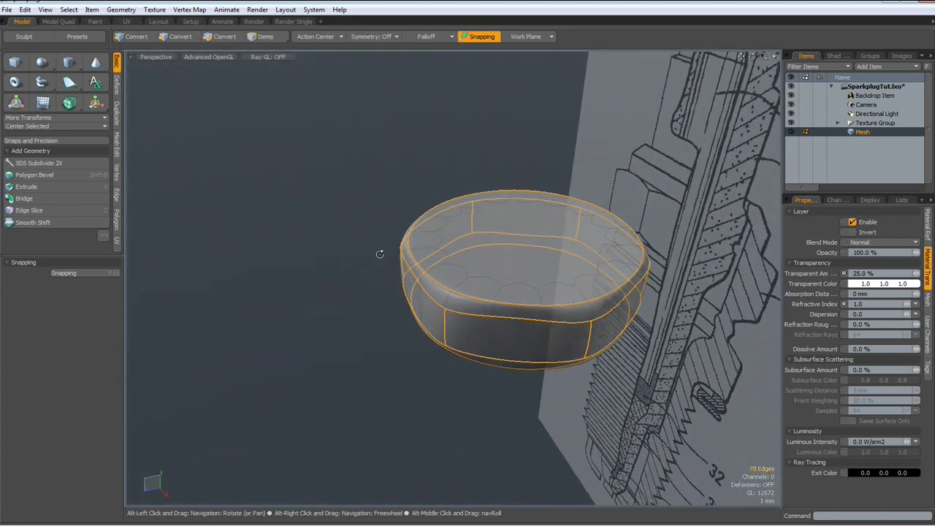
click(189, 10)
click(219, 325)
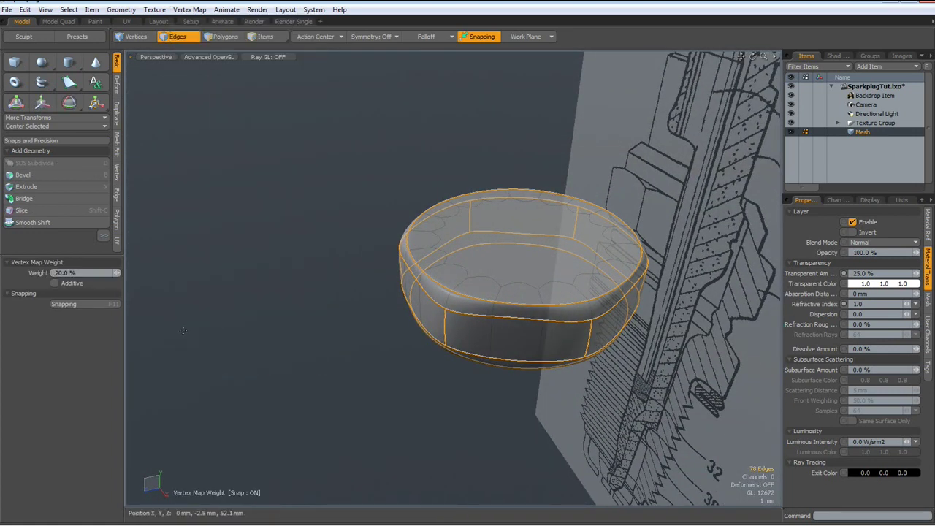
key(Tab)
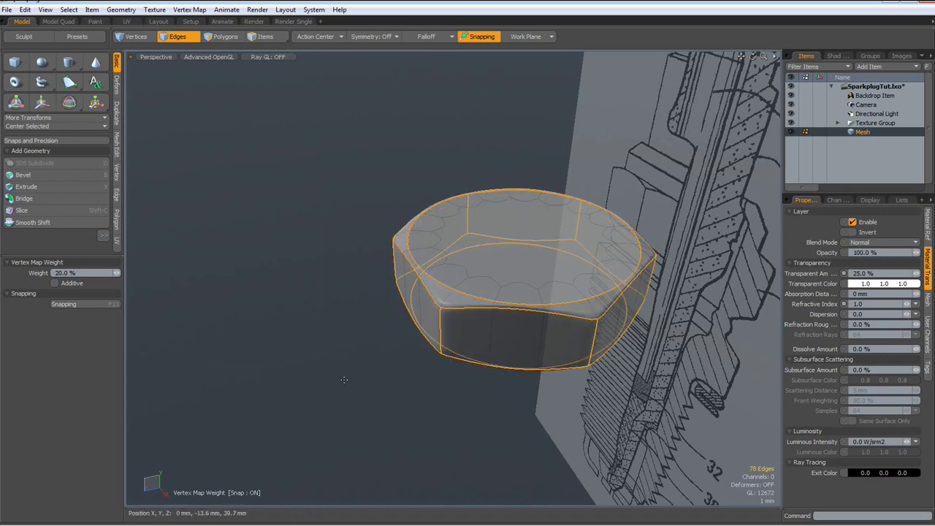
mouse_move(387, 402)
alt+mouse_down()
mouse_move(429, 393)
mouse_move(375, 403)
alt+mouse_up()
alt+drag(431, 320, 430, 334)
key(2)
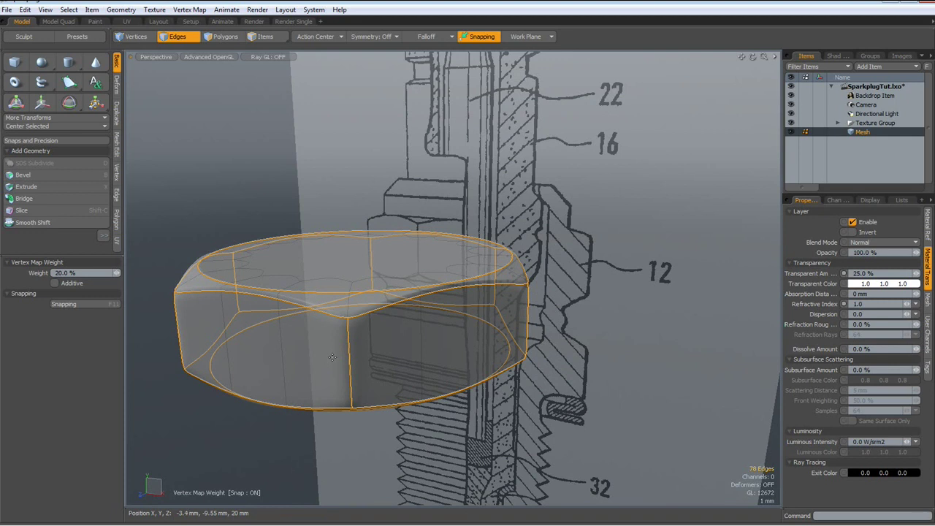
key(space)
Loop-slice the nut's vertical sides with two symmetric slices at a 6% position and clear the selection
click(359, 362)
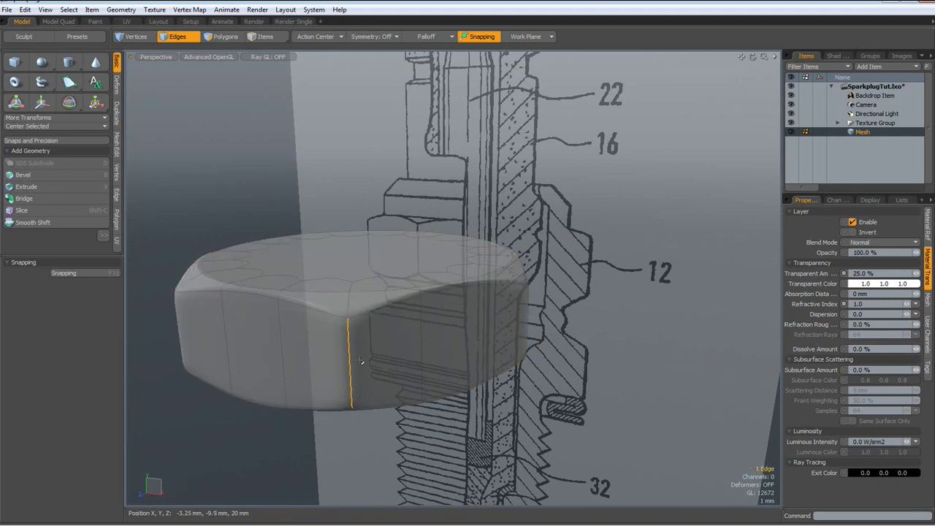
key(alt+c)
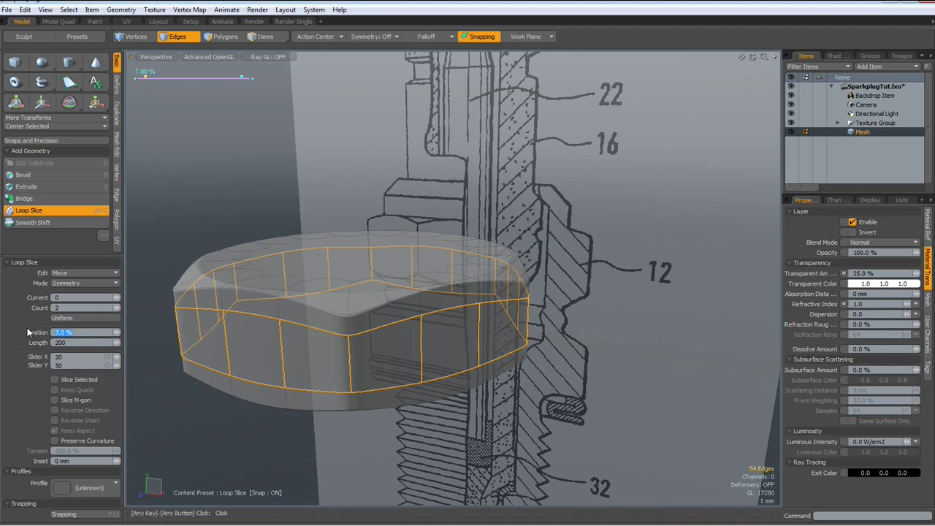
text(6)
key(Return)
key(space)
click(184, 150)
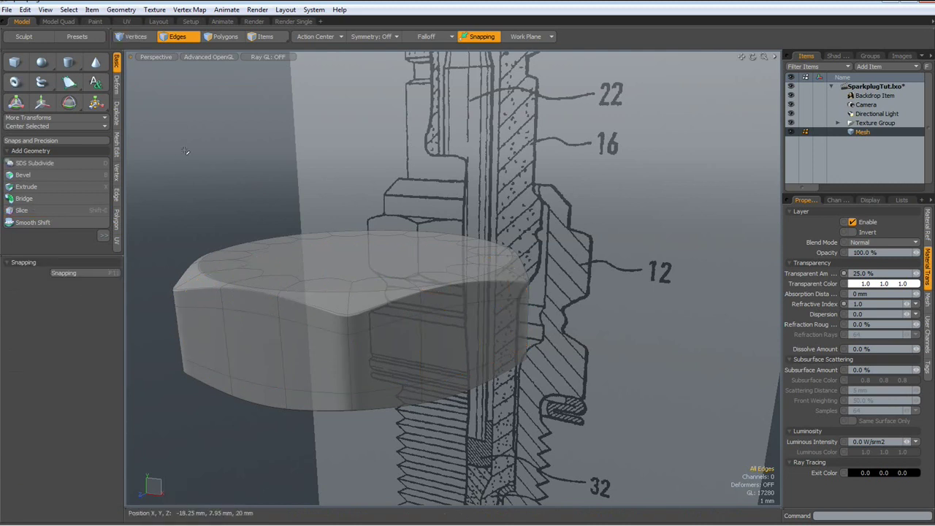
Turn off the nut's subdivision smoothing and select its large top polygon
alt+drag(185, 151, 201, 156)
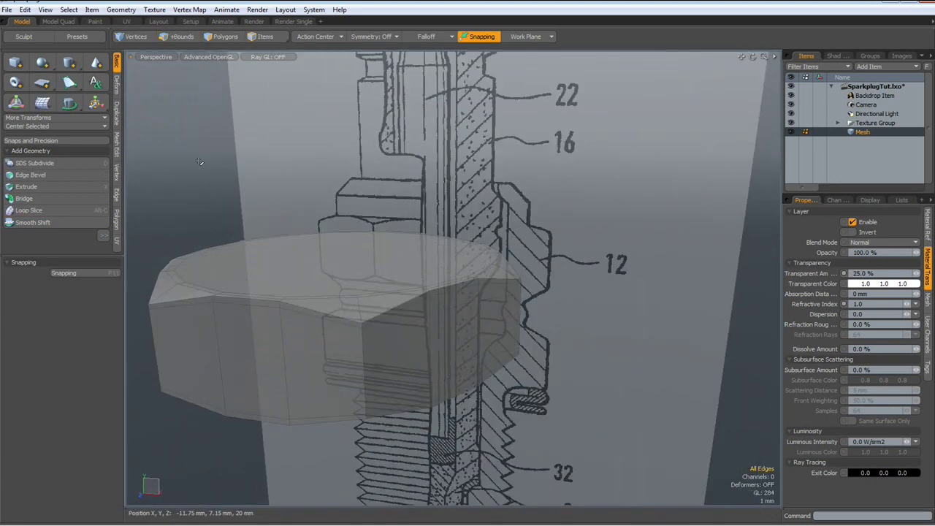
key(2)
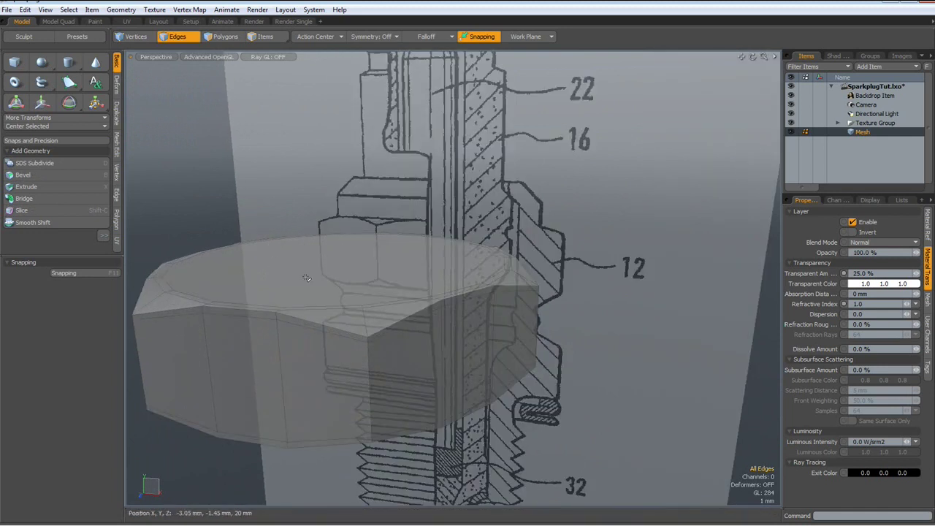
key(3)
click(307, 265)
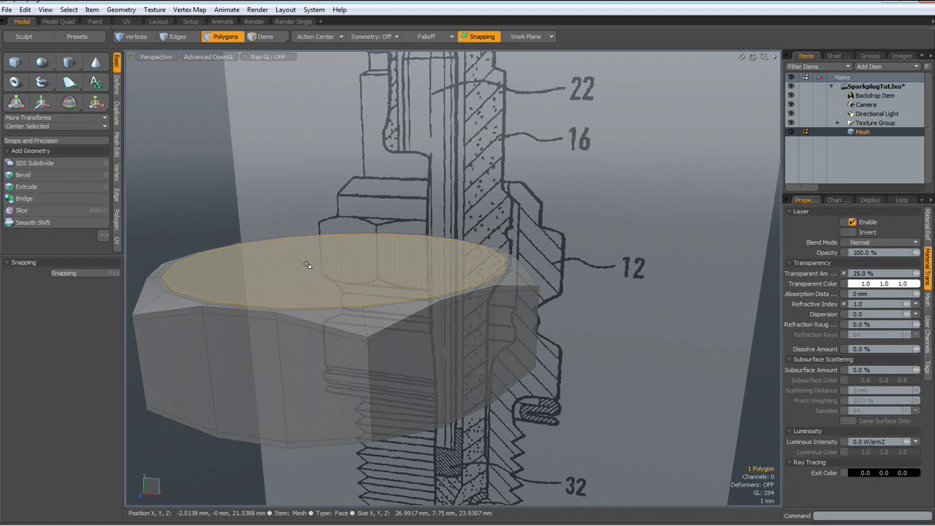
Compare the top polygon with the backdrop in the Front view and scale it to 97.5% in X and Z in Perspective
key(KP_2)
scroll(306, 261, down, 3)
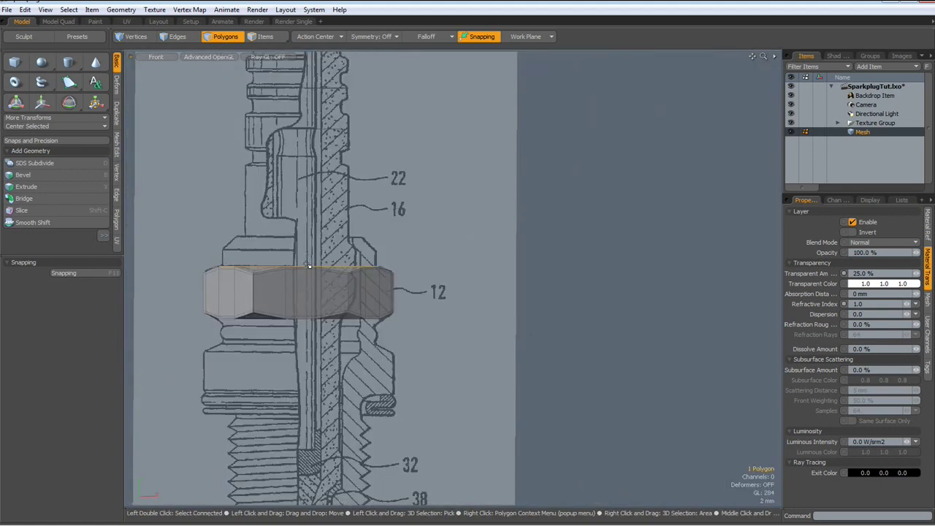
scroll(369, 358, up, 1)
scroll(369, 358, up, 4)
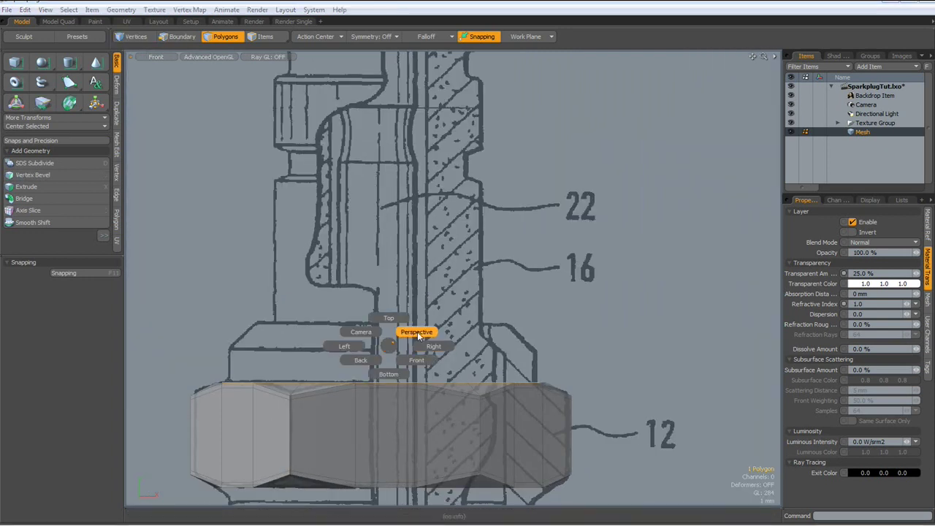
key(ctrl+1)
alt+drag(407, 342, 415, 352)
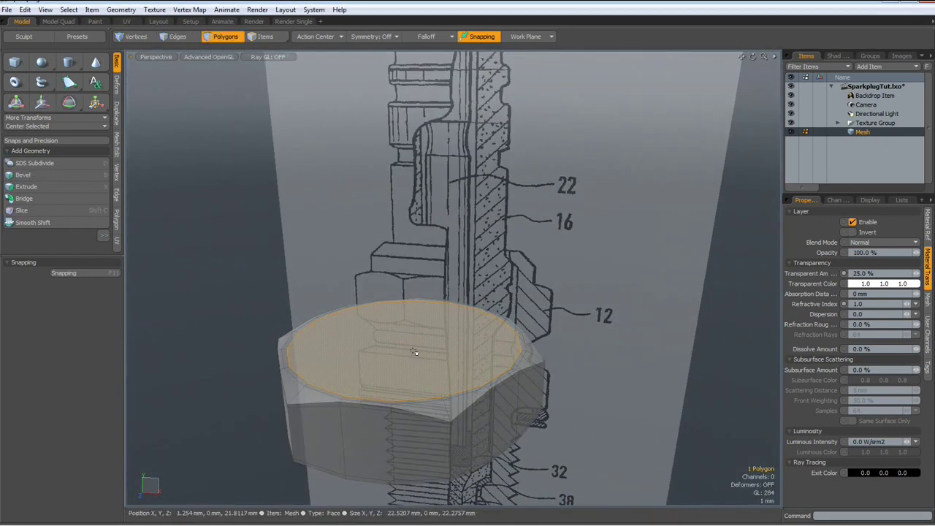
key(r)
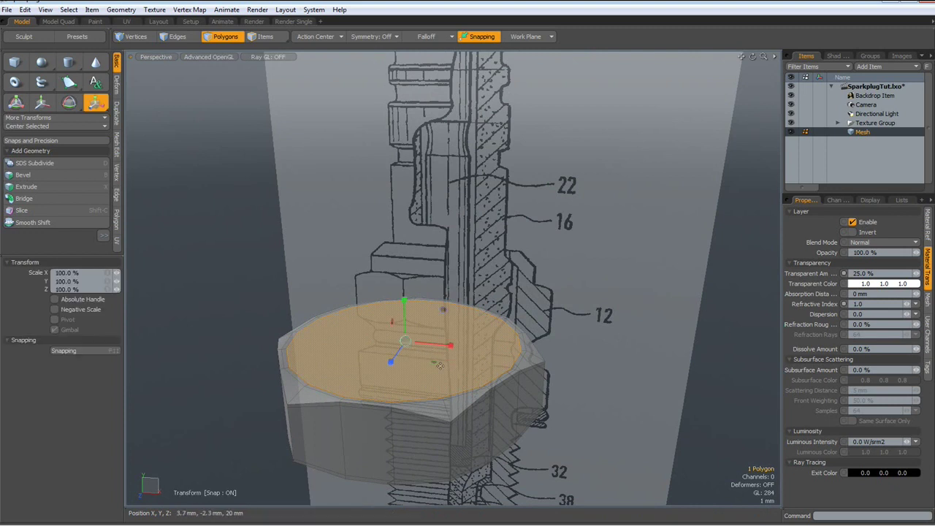
drag(434, 362, 432, 362)
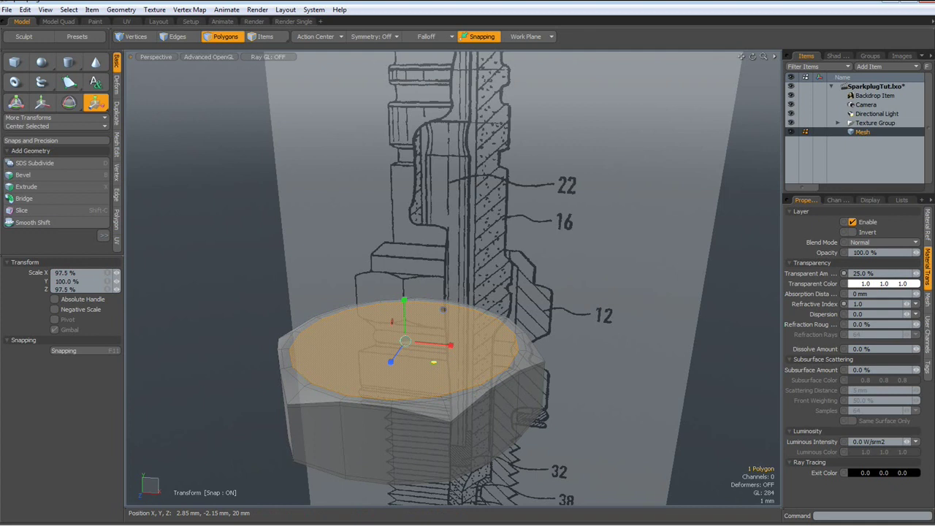
key(space)
Bevel the top polygon upward in the Front view with a 2.3 mm shift to form the collar above the nut
alt+drag(424, 378, 449, 337)
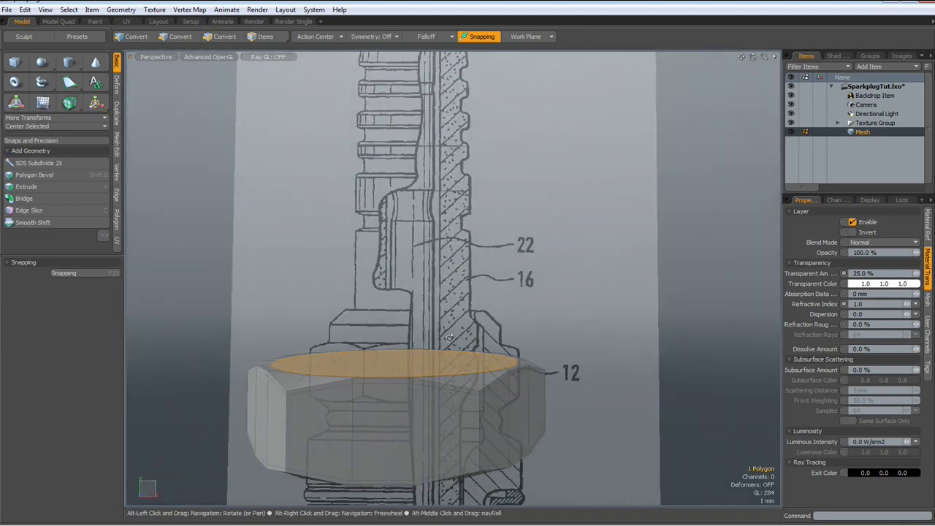
key(KP_2)
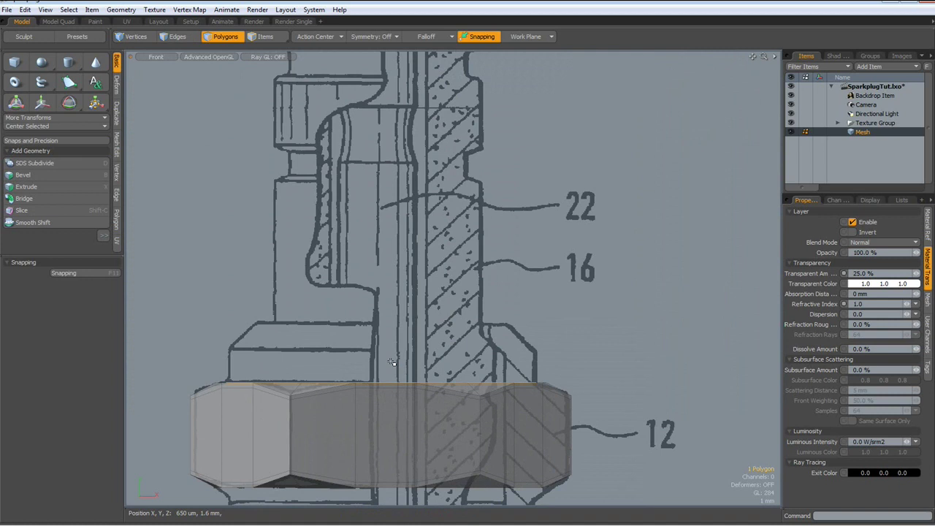
key(b)
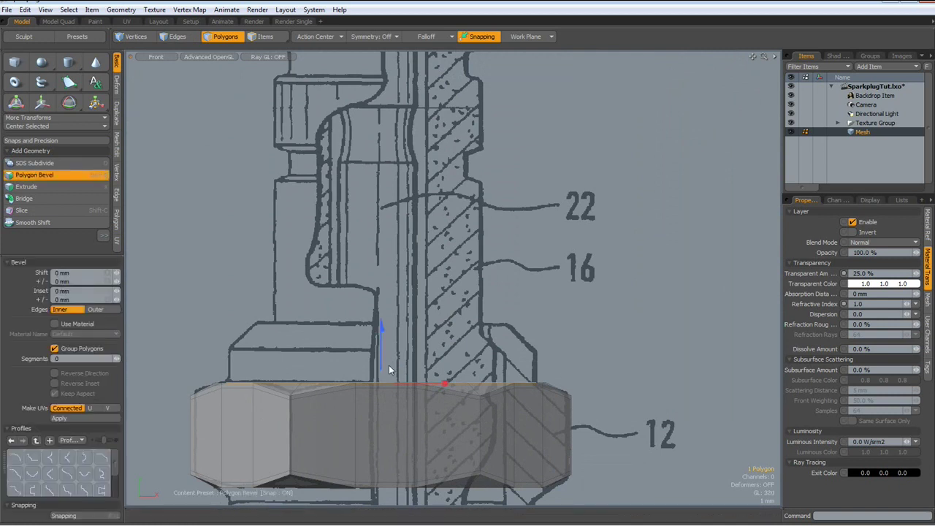
drag(381, 332, 380, 300)
key(space)
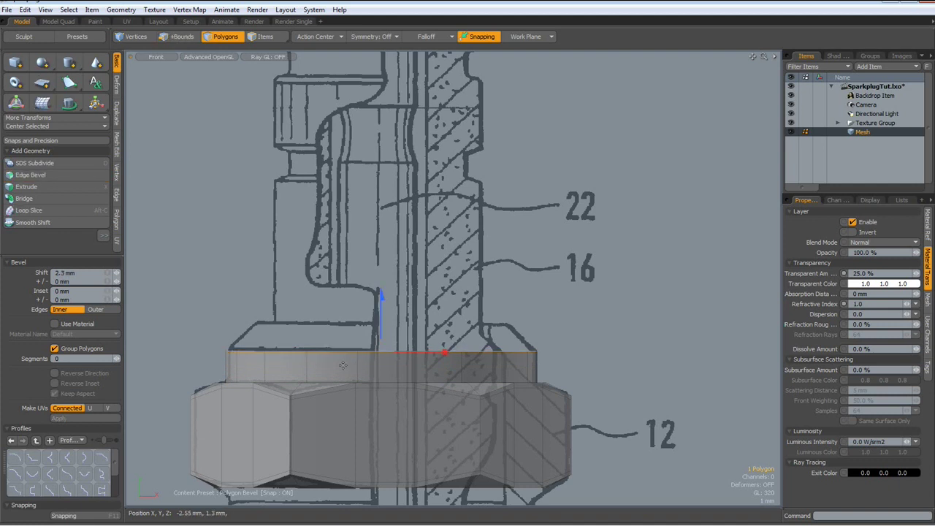
Bevel the collar's top polygon with a 2.2 mm shift and a 2.25 mm inset to form its sloped shoulder
key(b)
drag(380, 295, 380, 261)
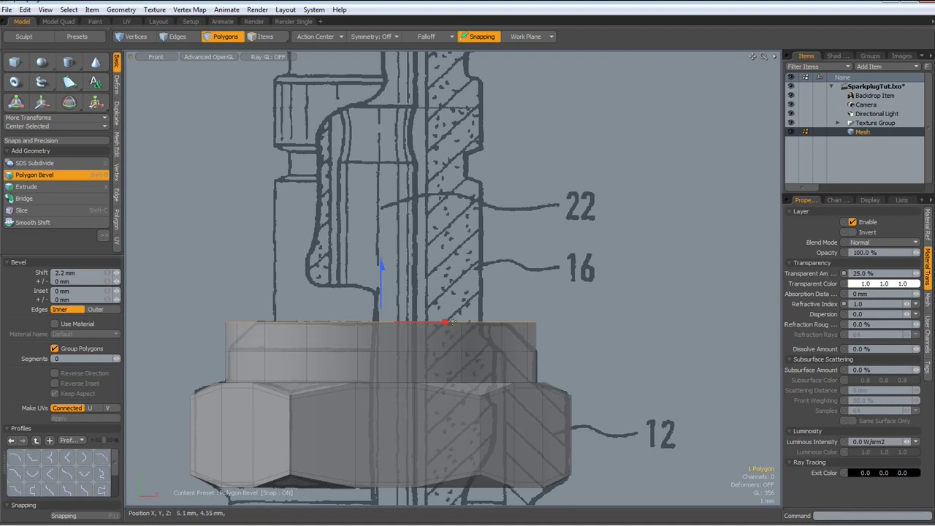
drag(444, 321, 421, 321)
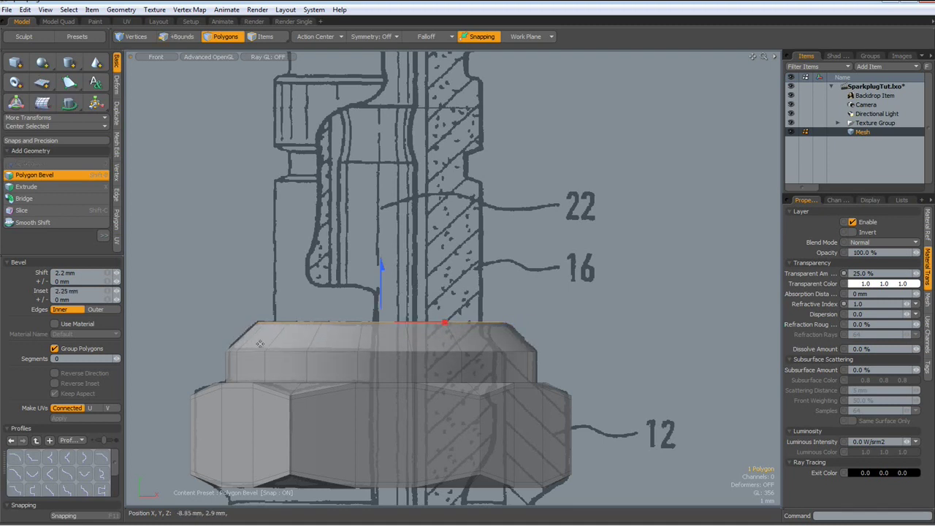
Inset the shoulder's top polygon by 1.15 mm and bevel it upward with a 33.35 mm shift for the insulator body
shift+click(286, 339)
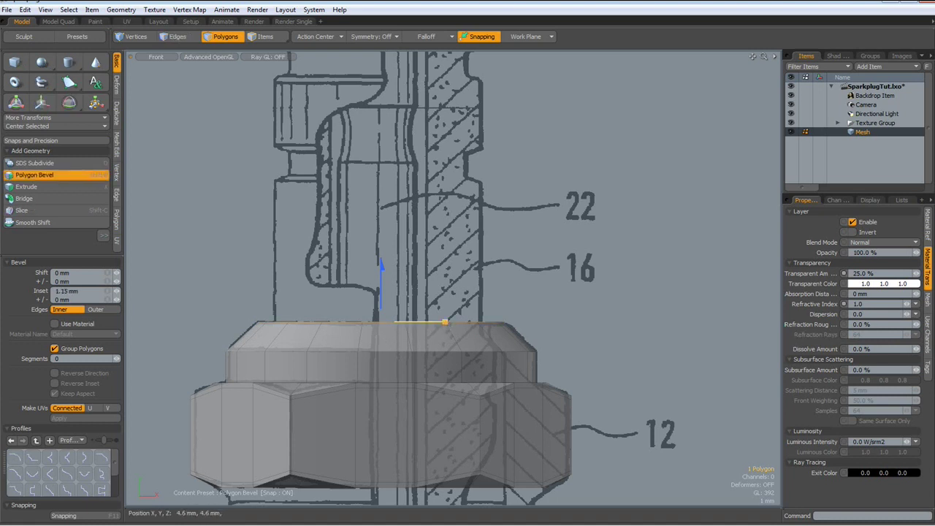
shift+click(356, 300)
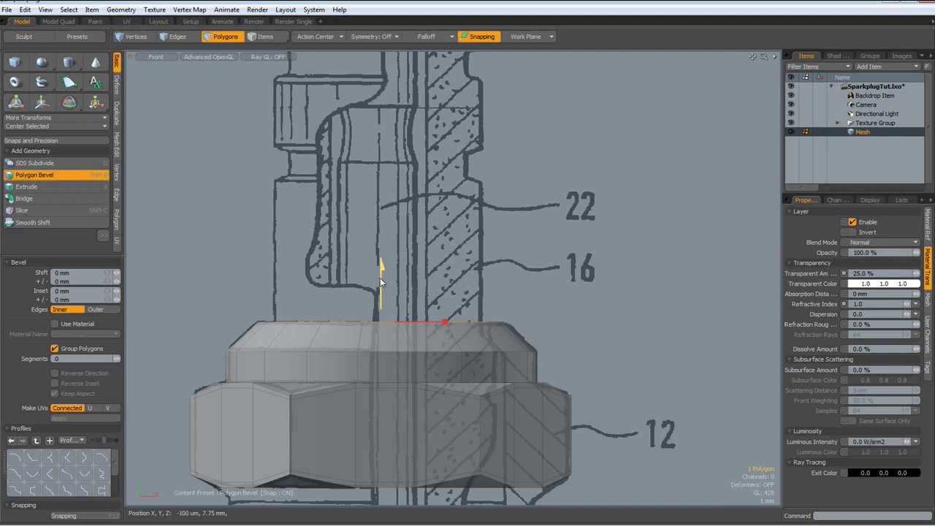
drag(380, 282, 381, 51)
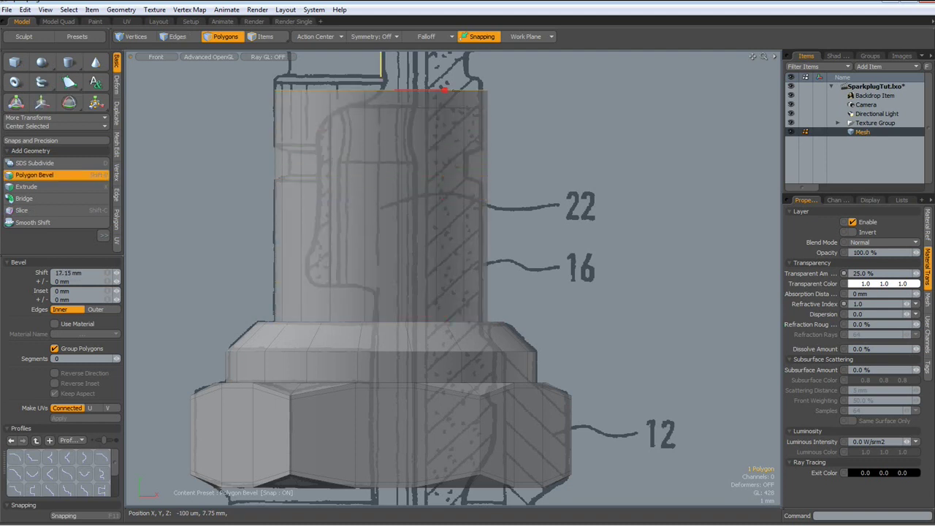
scroll(383, 144, down, 2)
alt+shift+drag(416, 127, 425, 420)
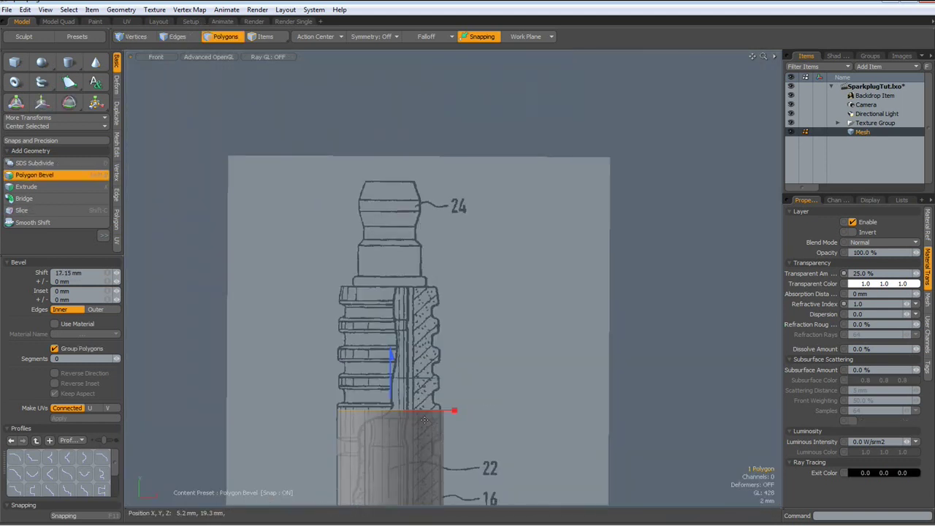
drag(391, 368, 391, 244)
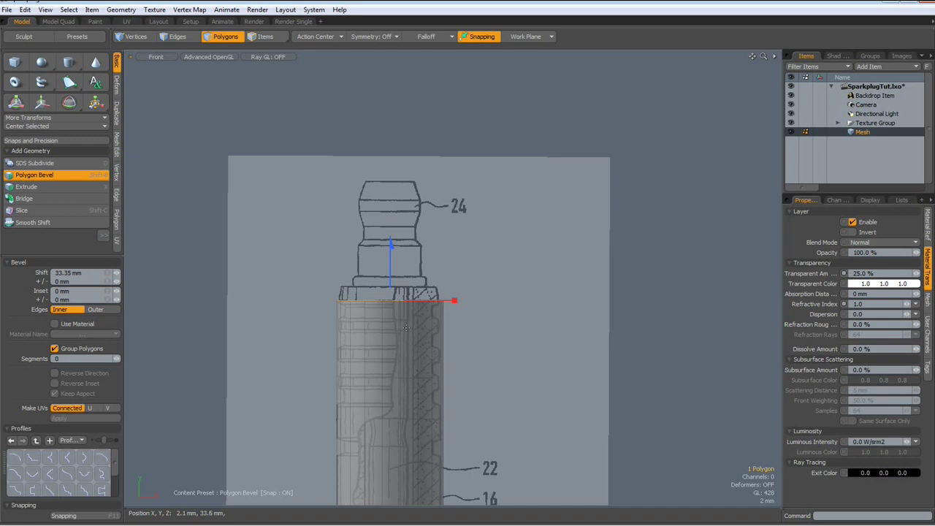
Bevel the insulator's top polygon with a 2.1 mm shift and a 650 µm inset, and clear the selection
key(shift)
scroll(398, 314, up, 5)
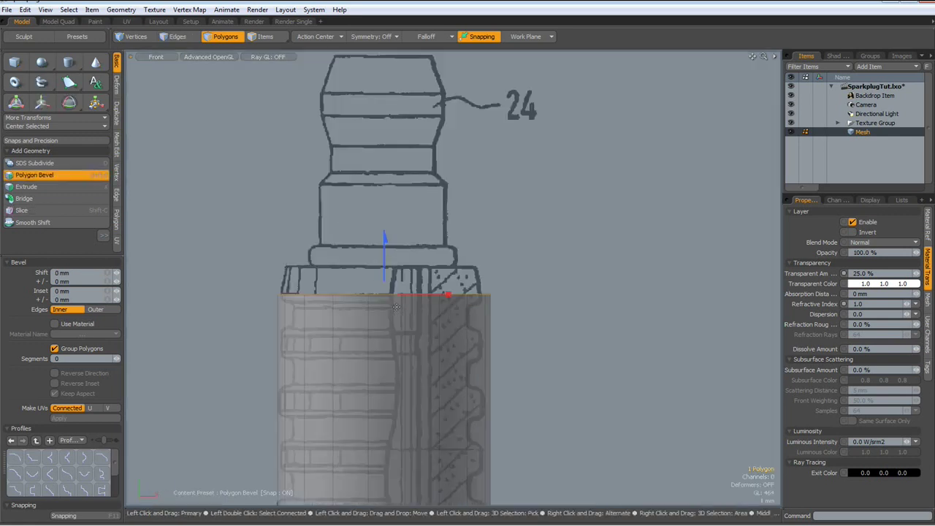
drag(382, 238, 381, 199)
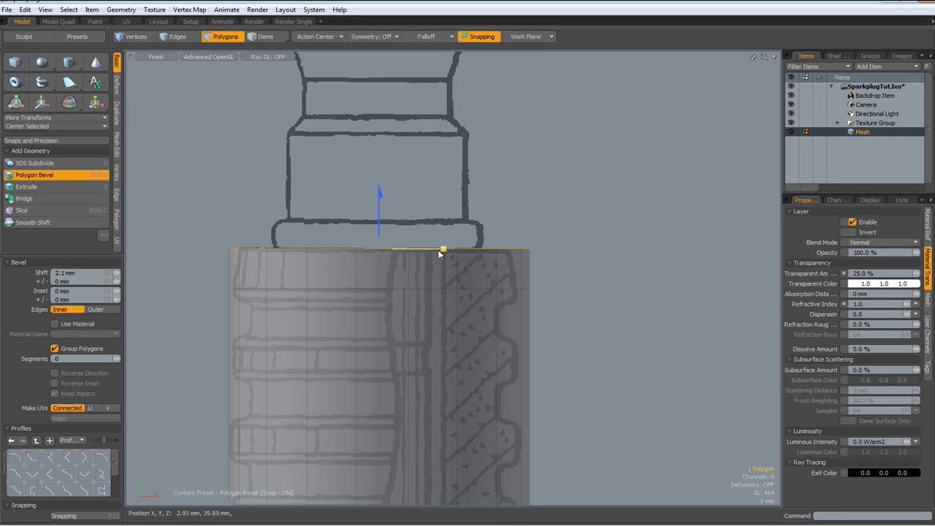
drag(442, 249, 435, 249)
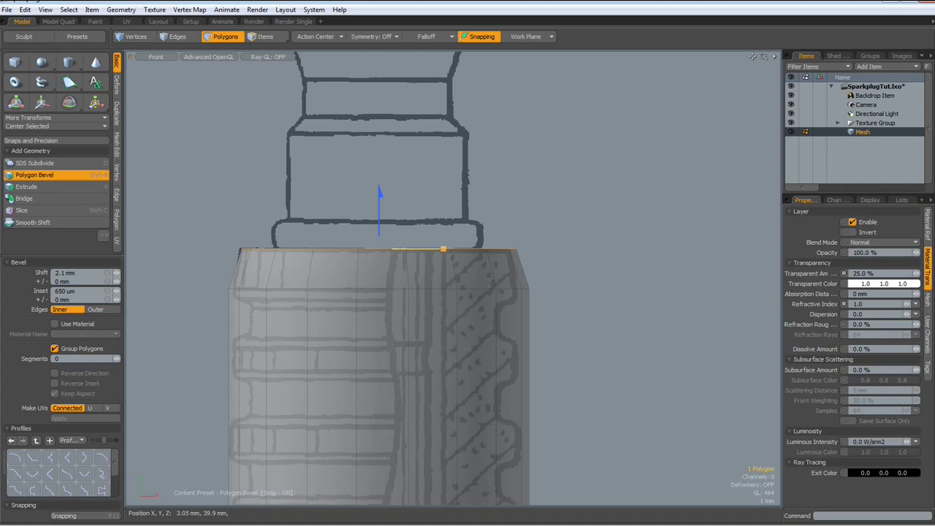
key(space)
click(585, 260)
scroll(585, 260, down, 5)
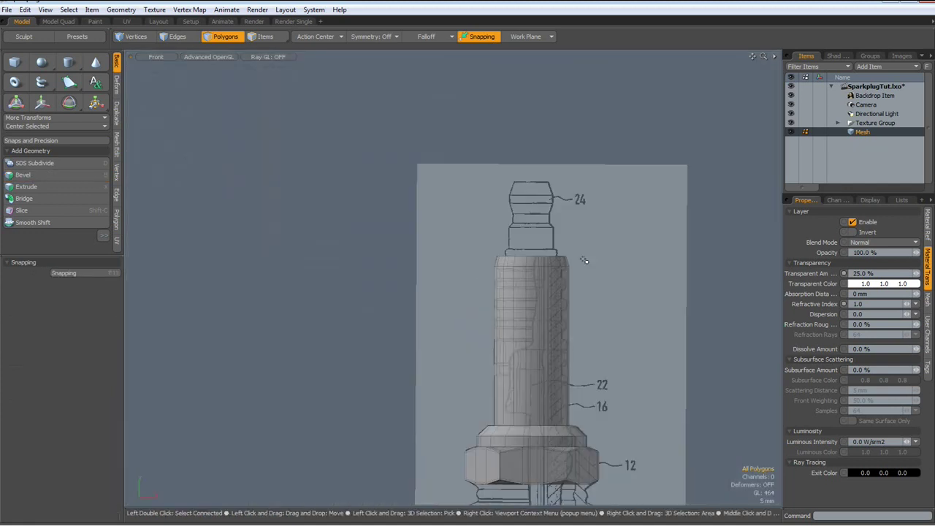
alt+shift+drag(570, 336, 487, 275)
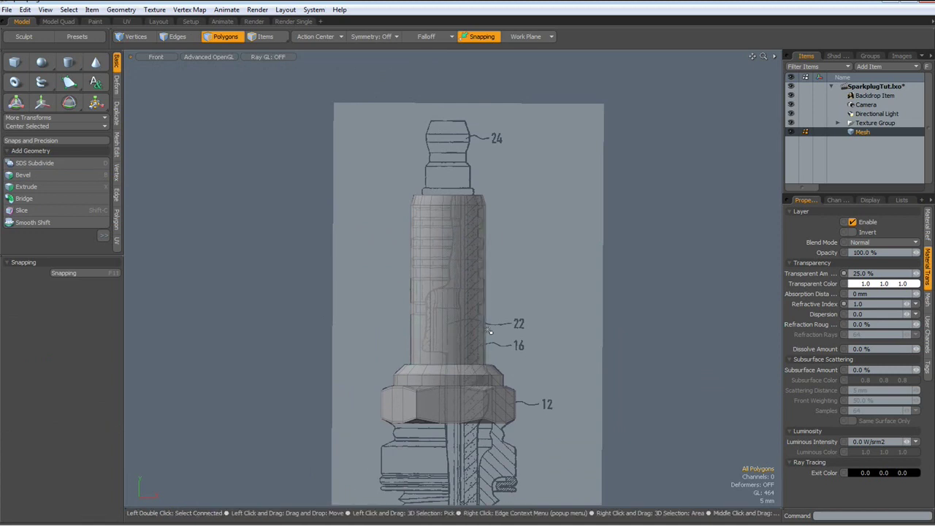
scroll(488, 331, up, 4)
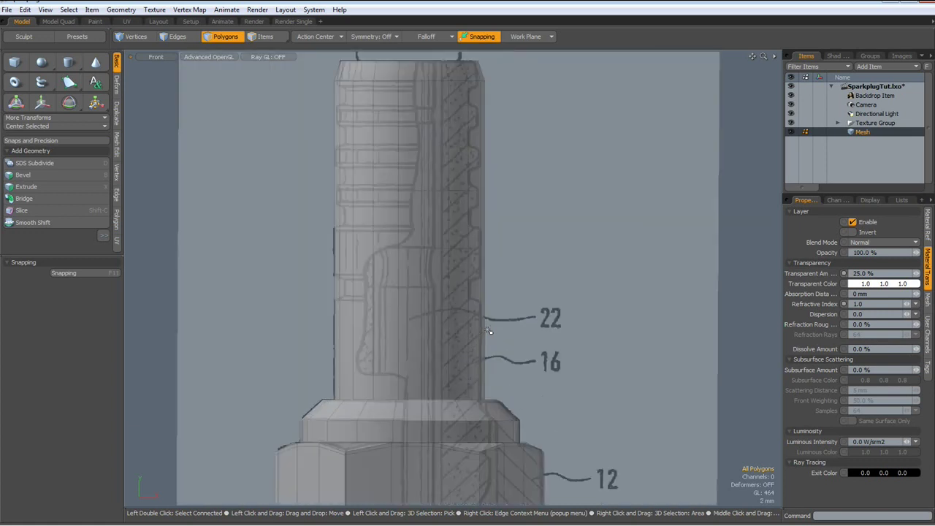
alt+drag(476, 157, 475, 305)
key(3)
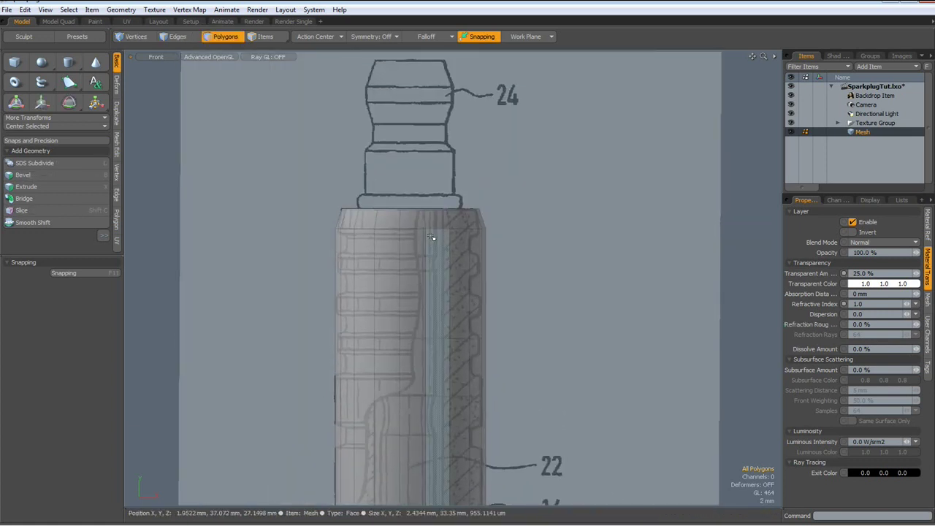
scroll(431, 237, up, 2)
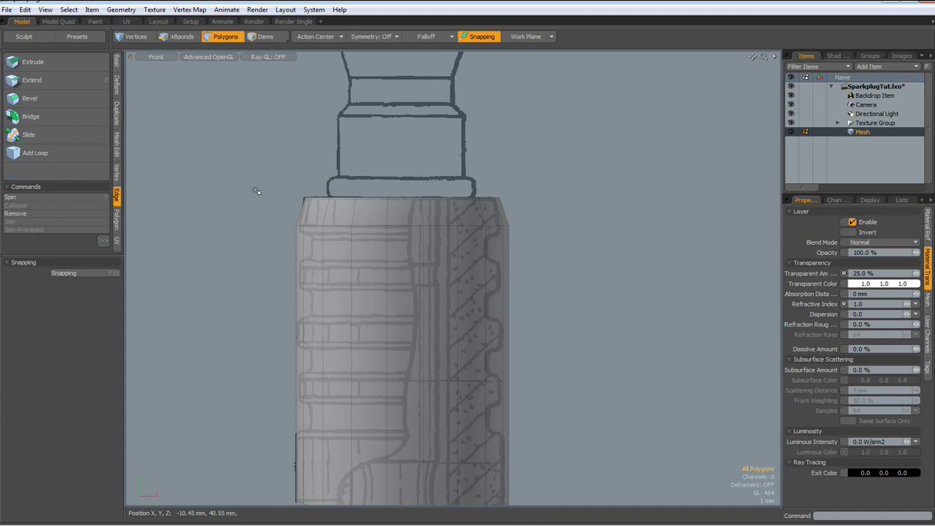
Slice the insulator body horizontally in the Front view along the backdrop's upper rib edges, from Y 37.35 mm down to 22.2 mm
key(shift+c)
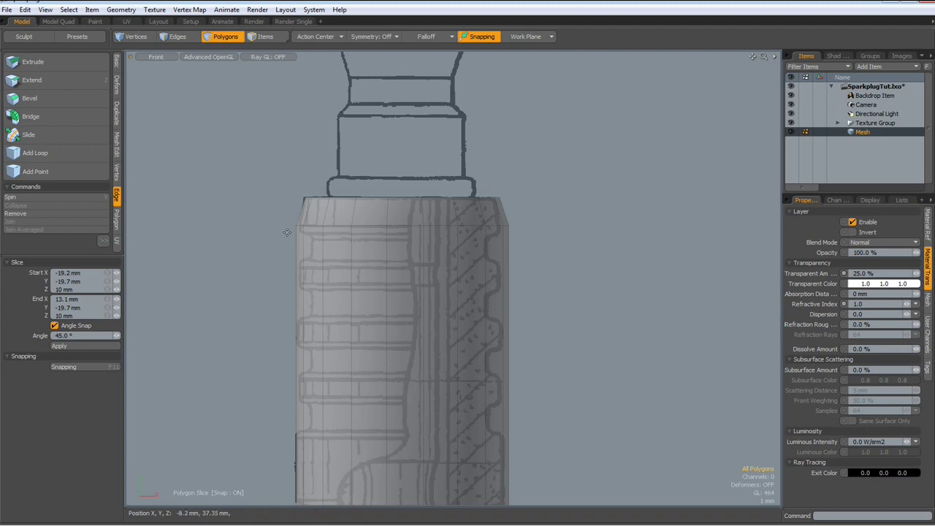
drag(286, 233, 579, 233)
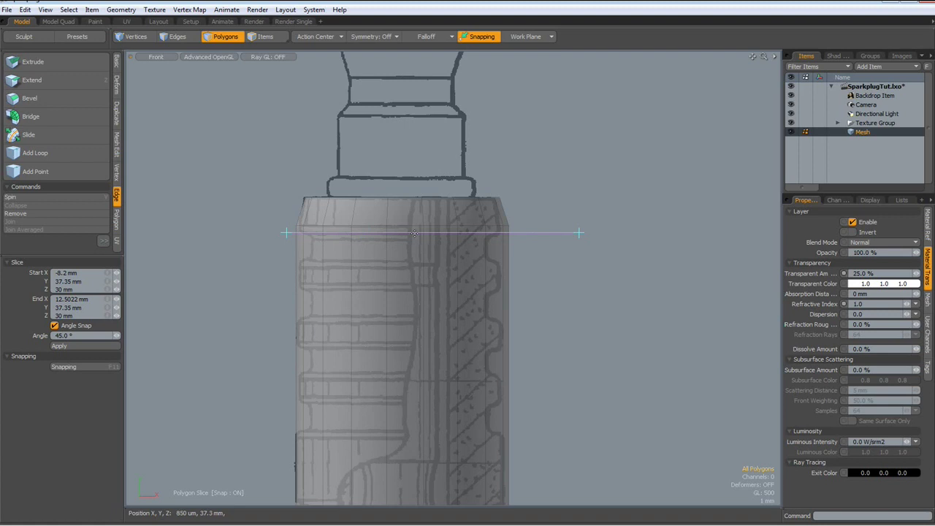
drag(413, 233, 390, 316)
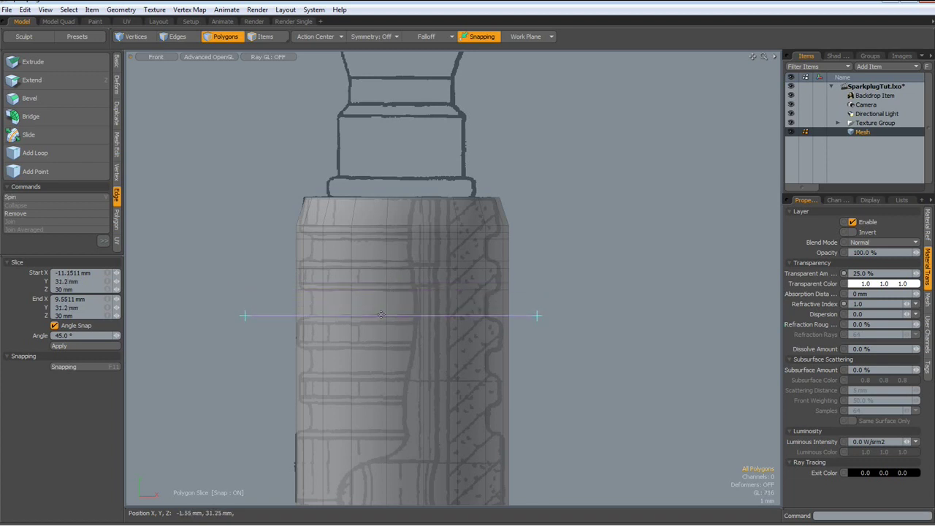
drag(382, 318, 406, 197)
Add horizontal slices for the insulator's lowest groove at Y 17.6 mm and 14.9 mm, and finish slicing
scroll(382, 406, down, 3)
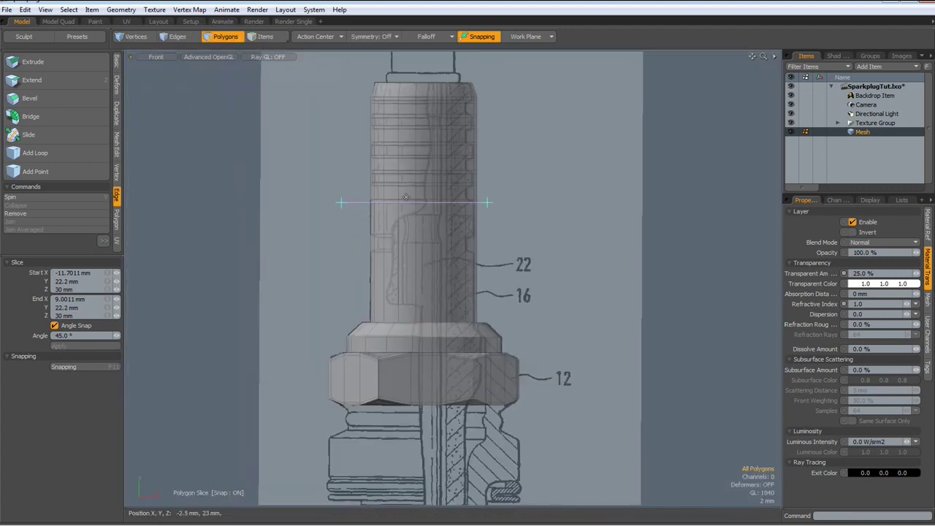
scroll(406, 197, up, 2)
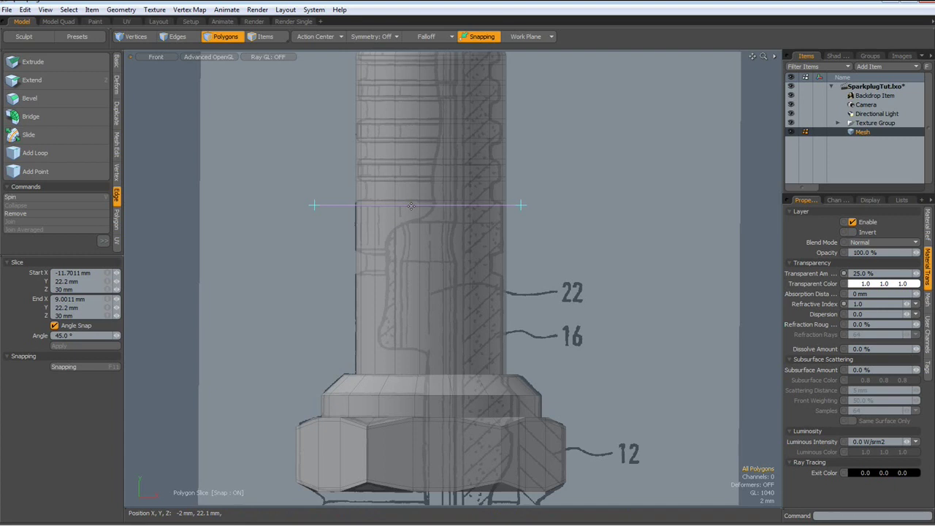
drag(406, 200, 394, 245)
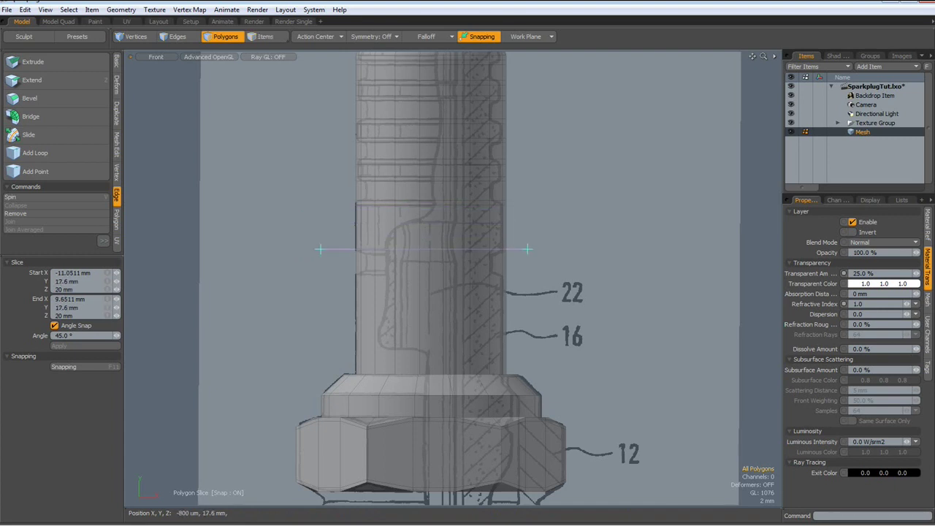
drag(422, 249, 428, 275)
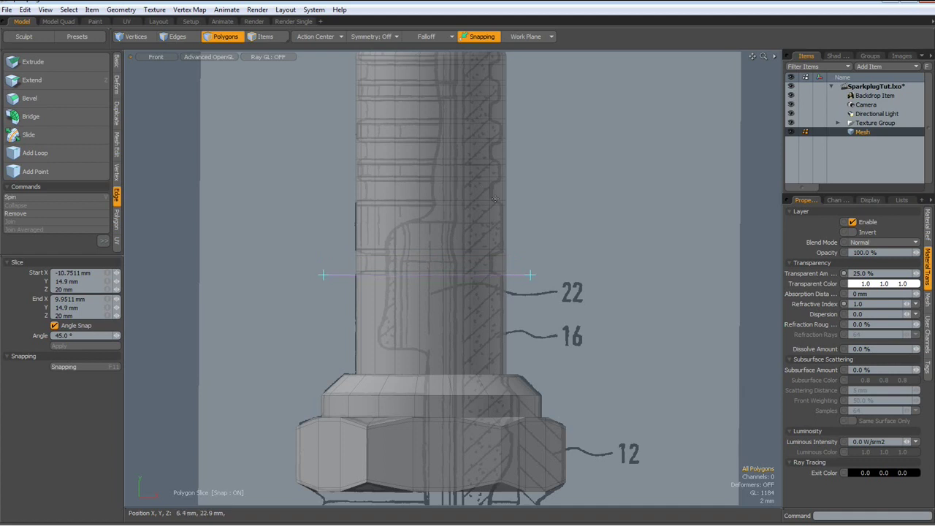
scroll(494, 199, up, 2)
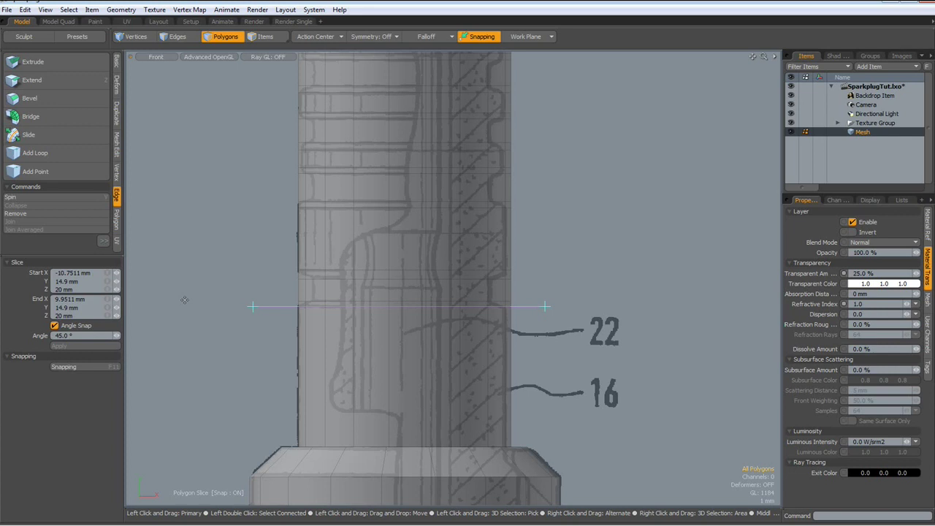
key(space)
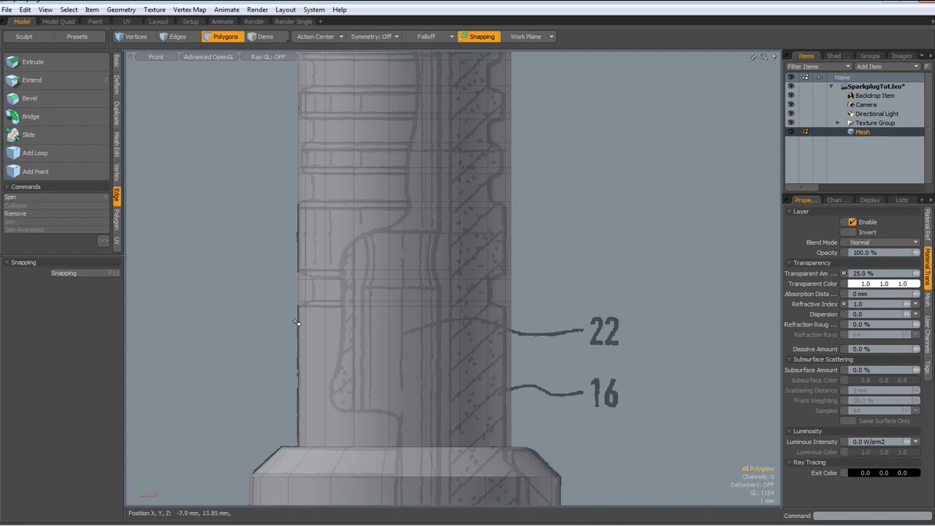
Select the five groove bands between the insulator's ribs as complete polygon loops around the body
alt+drag(320, 328, 329, 432)
key(3)
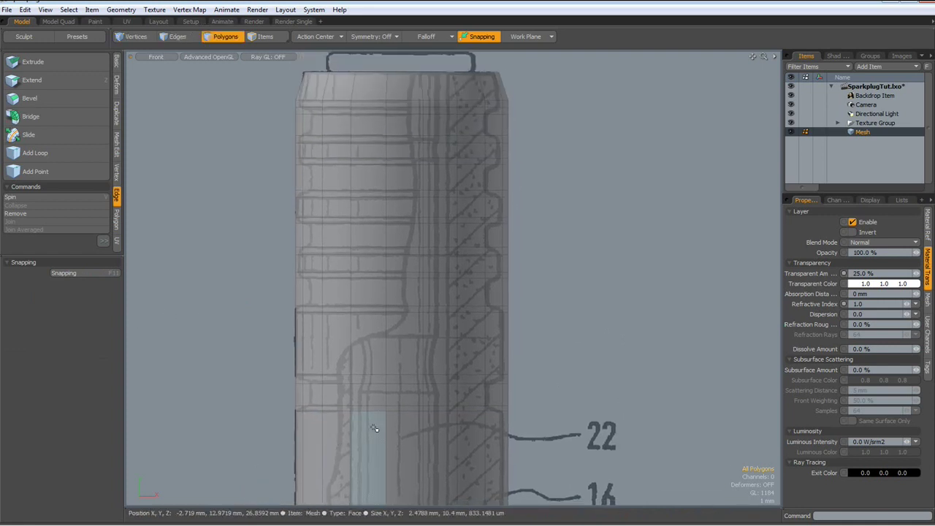
drag(341, 395, 376, 393)
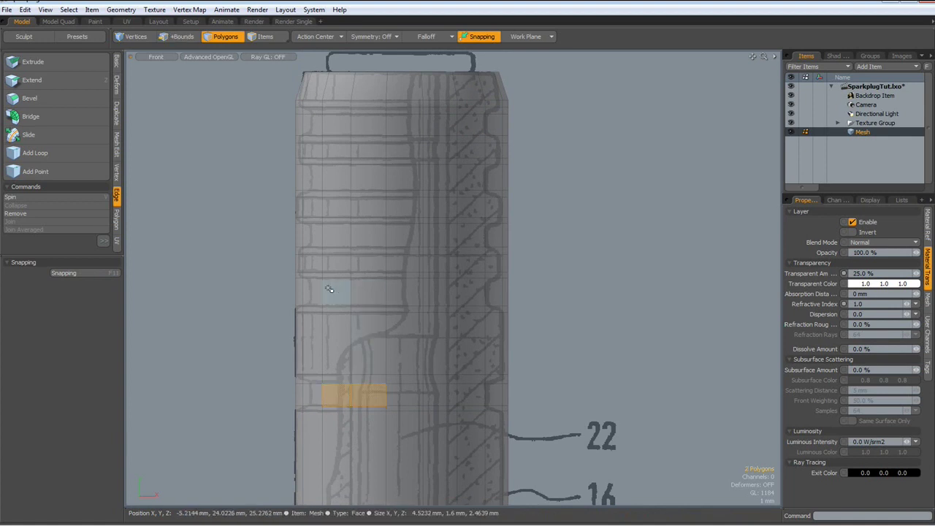
shift+drag(330, 291, 378, 292)
shift+drag(342, 235, 371, 232)
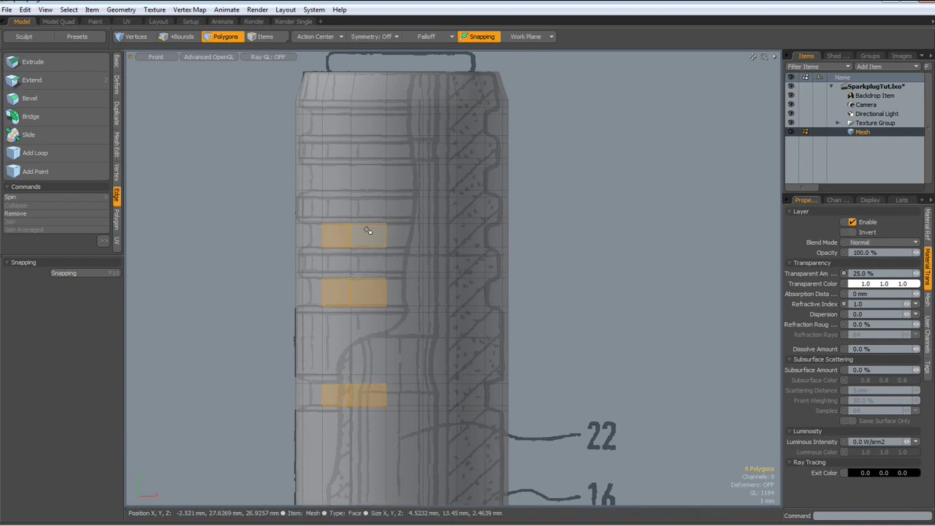
shift+drag(344, 179, 352, 170)
shift+drag(327, 125, 373, 130)
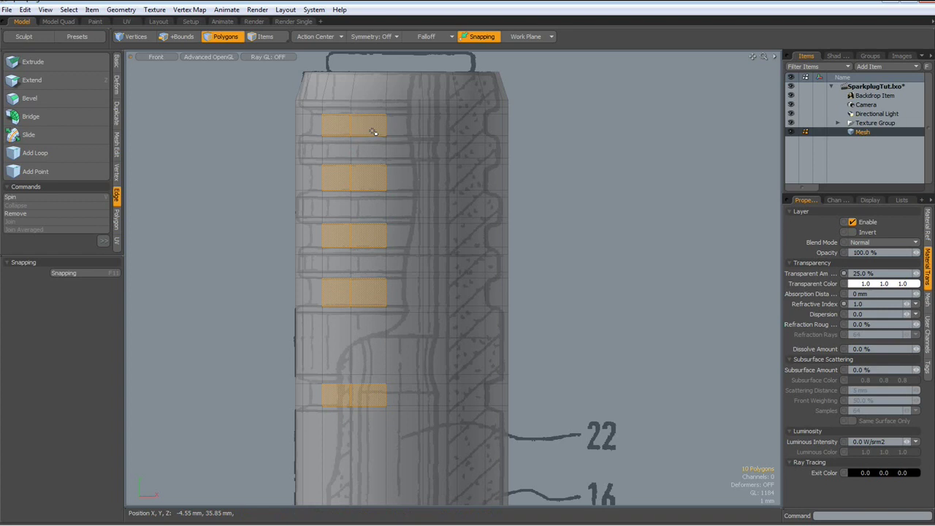
key(l)
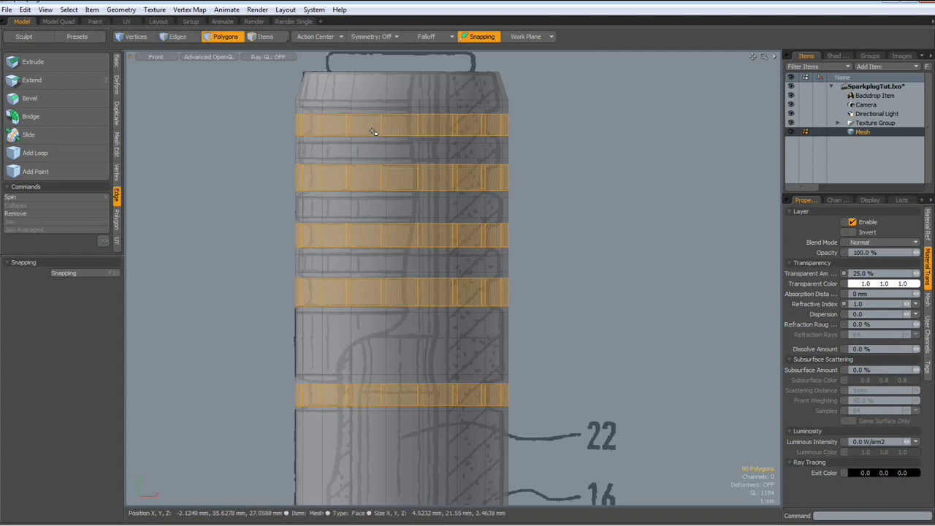
Scale the selected groove bands inward to 89% in X and Z in the Perspective view
key(ctrl+space)
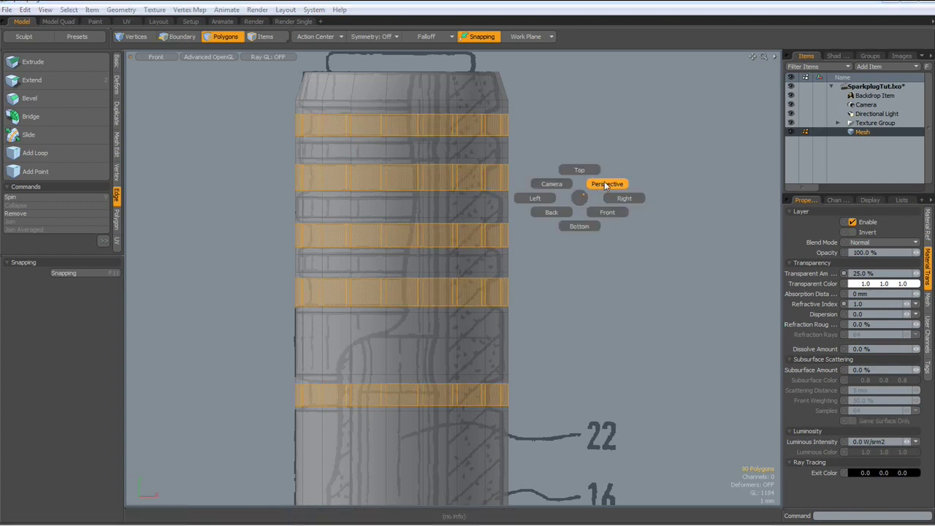
click(605, 185)
alt+drag(592, 203, 525, 304)
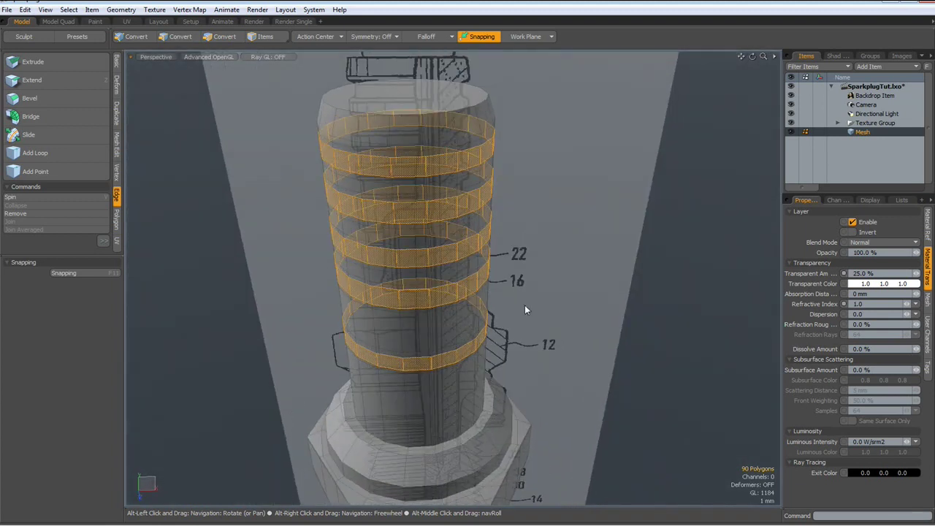
key(3)
key(y)
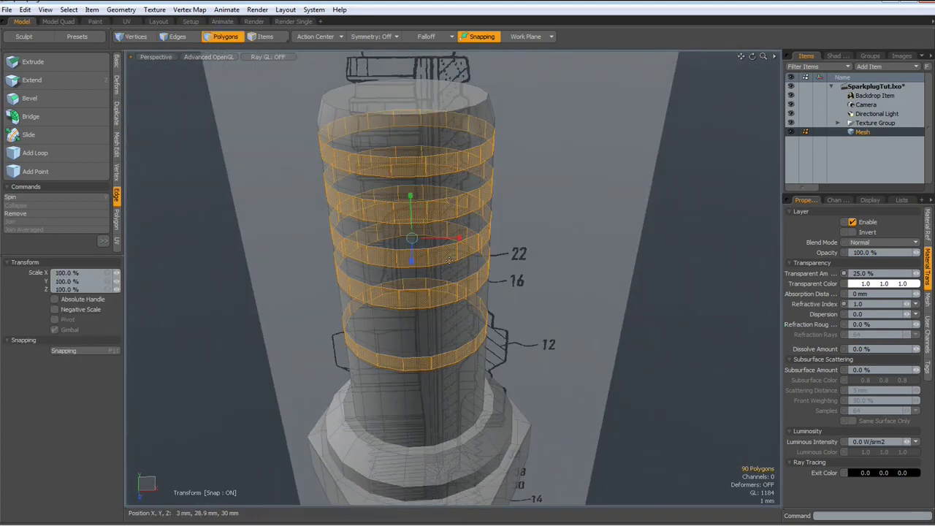
drag(455, 255, 453, 268)
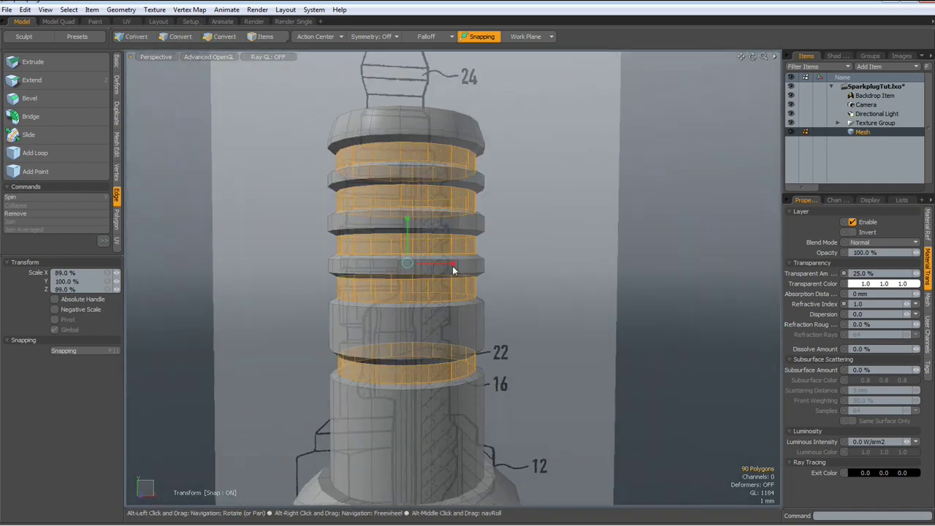
Check the grooves against the backdrop in the Front view, refine their X and Z scale to 87.5%, and clear the selection
key(KP_2)
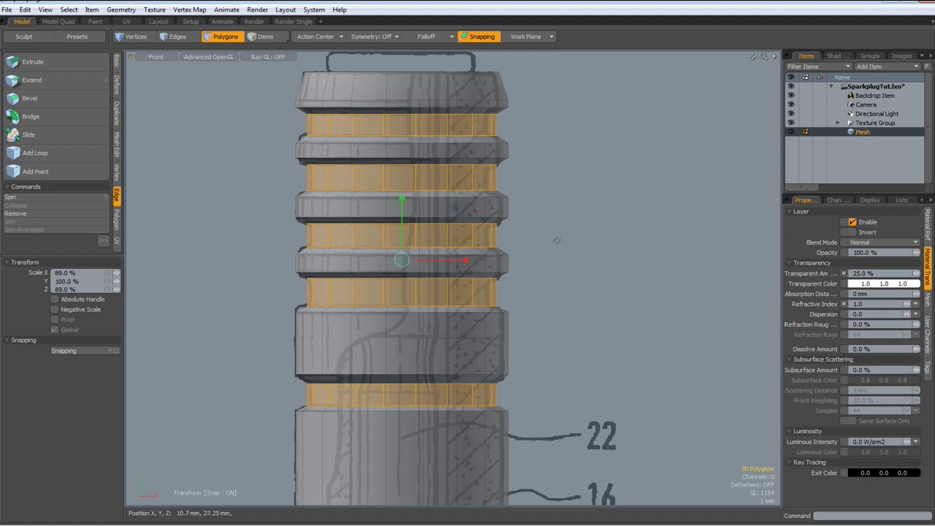
key(ctrl+space)
click(616, 210)
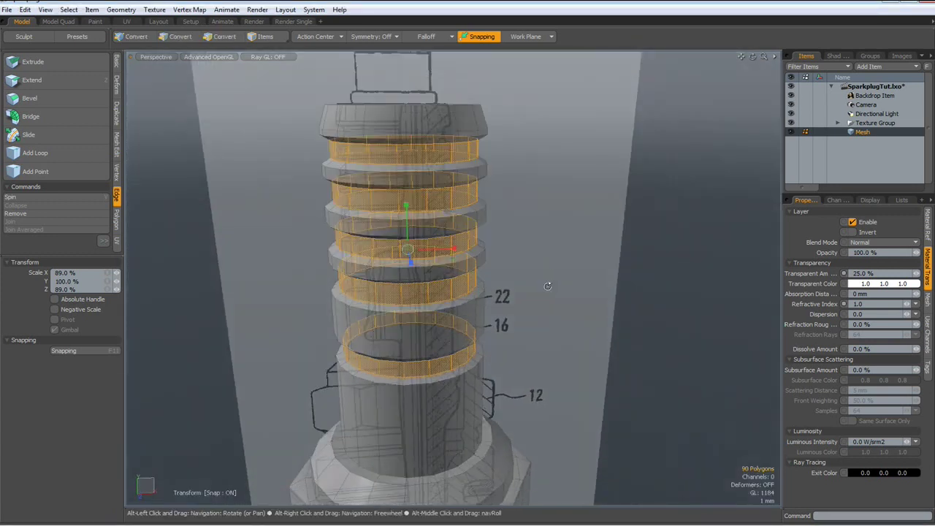
alt+drag(548, 286, 547, 296)
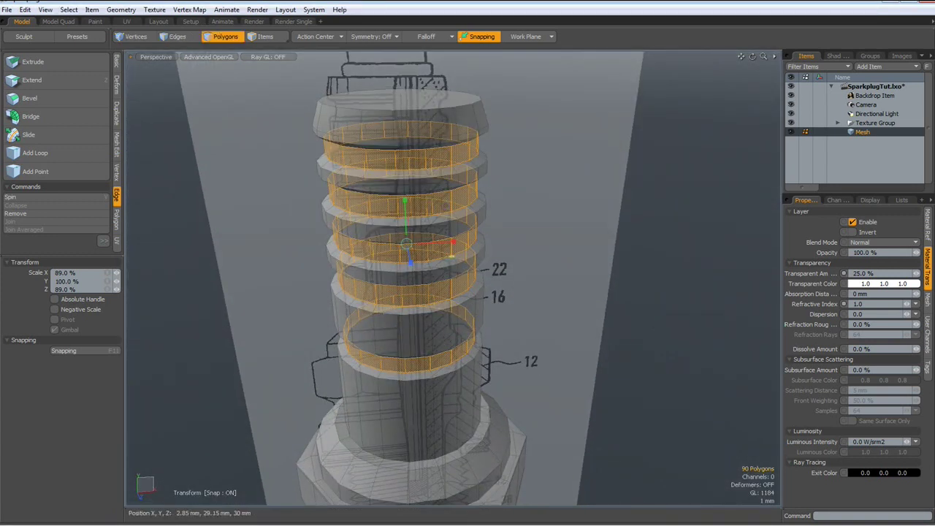
drag(446, 256, 445, 256)
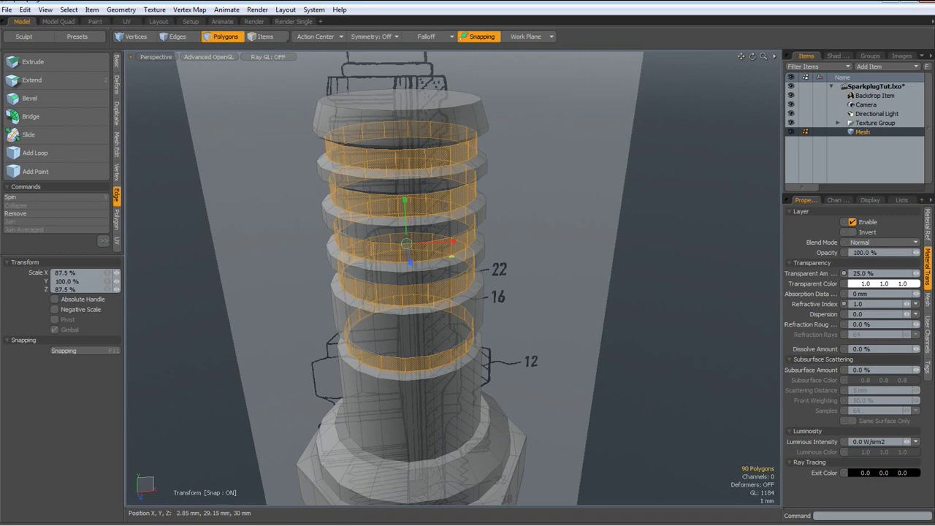
key(q)
click(561, 249)
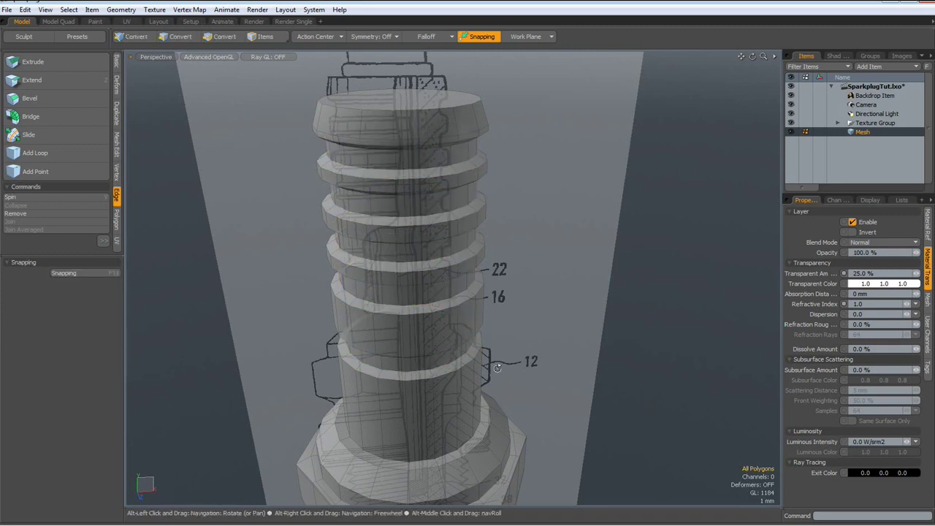
Select edges across the collar's side, slope and top rim, and Loop Slice them in Symmetry mode with count 2 and position 5%
alt+drag(527, 368, 496, 337)
scroll(496, 337, down, 3)
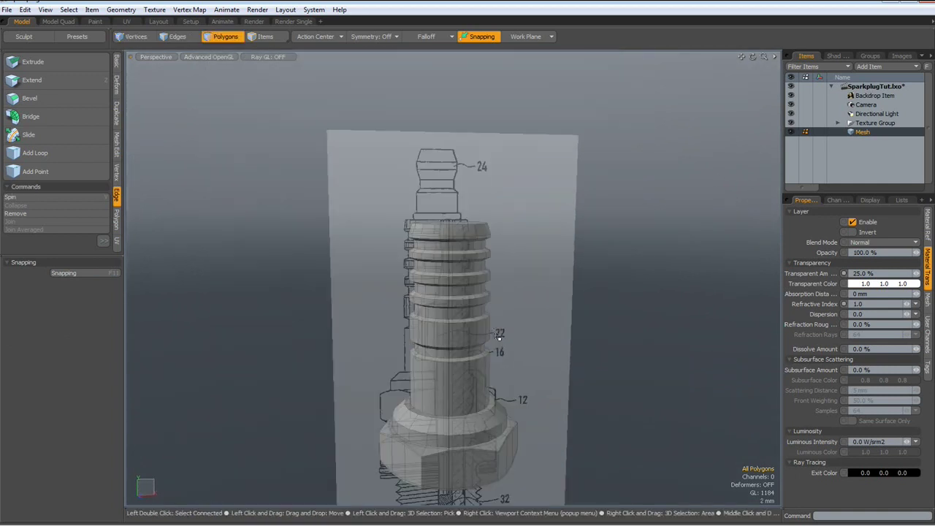
alt+shift+drag(473, 403, 399, 330)
scroll(401, 322, up, 3)
scroll(400, 322, up, 1)
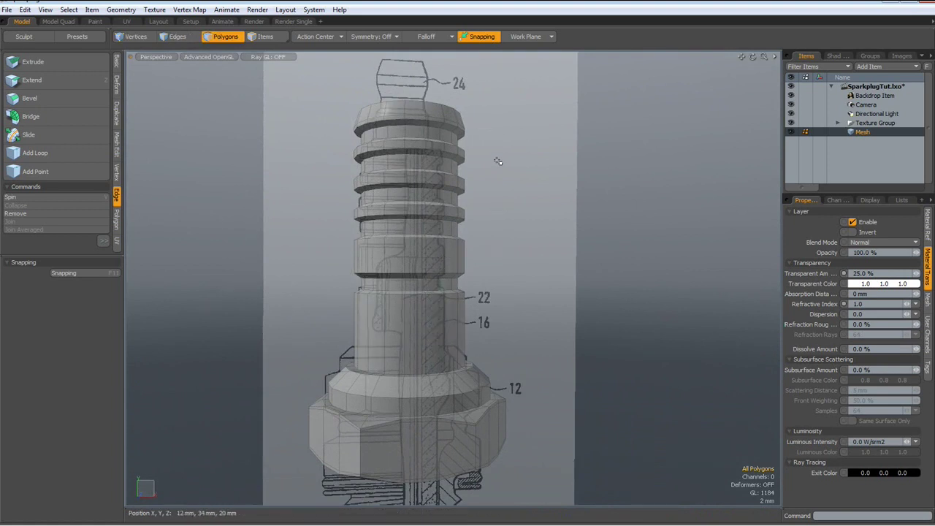
mouse_move(488, 147)
alt+mouse_down()
mouse_move(463, 151)
mouse_move(475, 135)
mouse_move(478, 143)
alt+mouse_up()
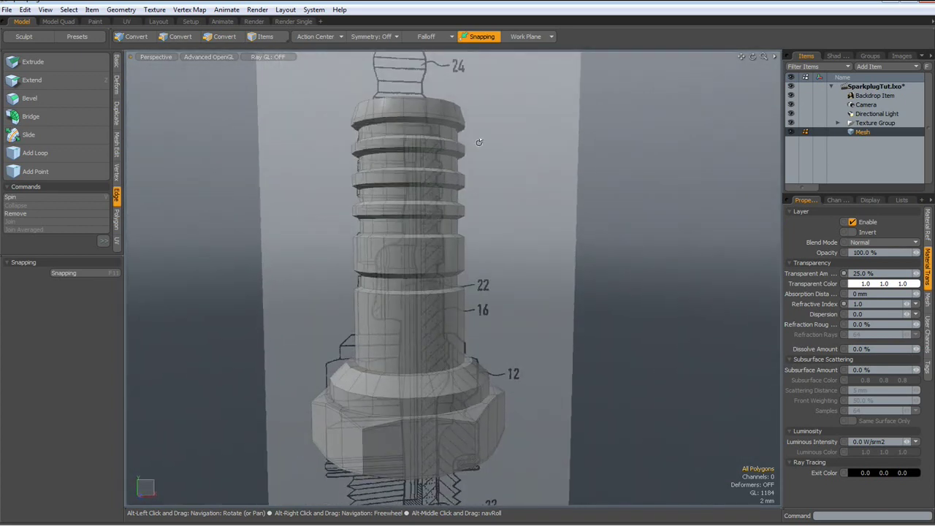
scroll(359, 406, up, 5)
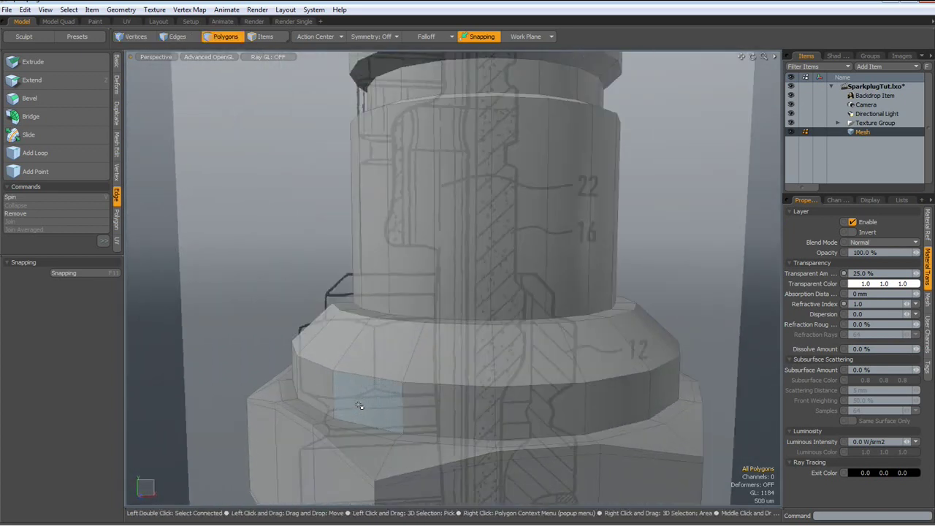
key(2)
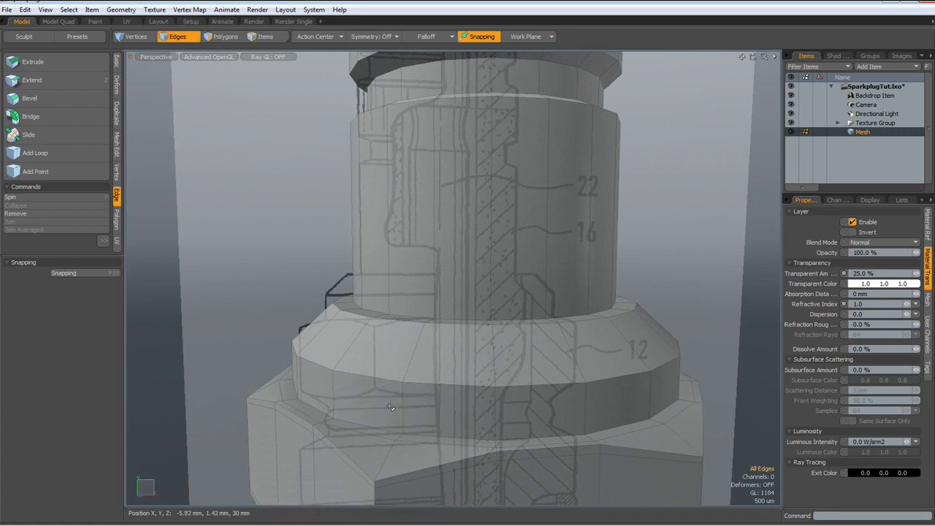
click(403, 406)
shift+click(418, 339)
alt+drag(432, 340, 441, 314)
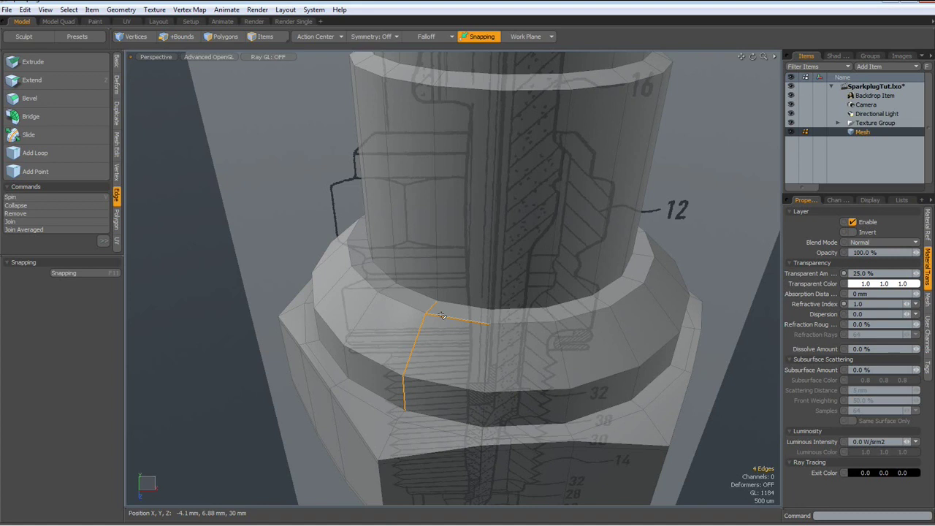
key(alt+c)
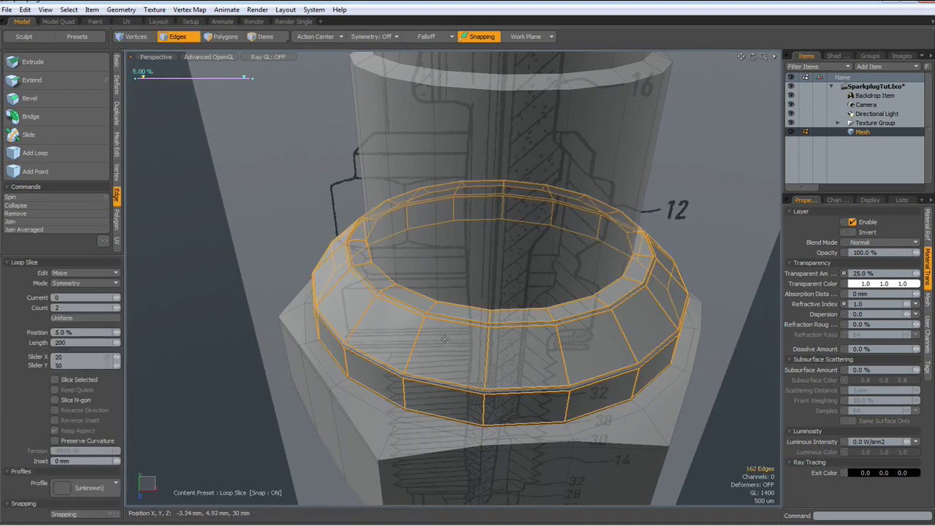
key(space)
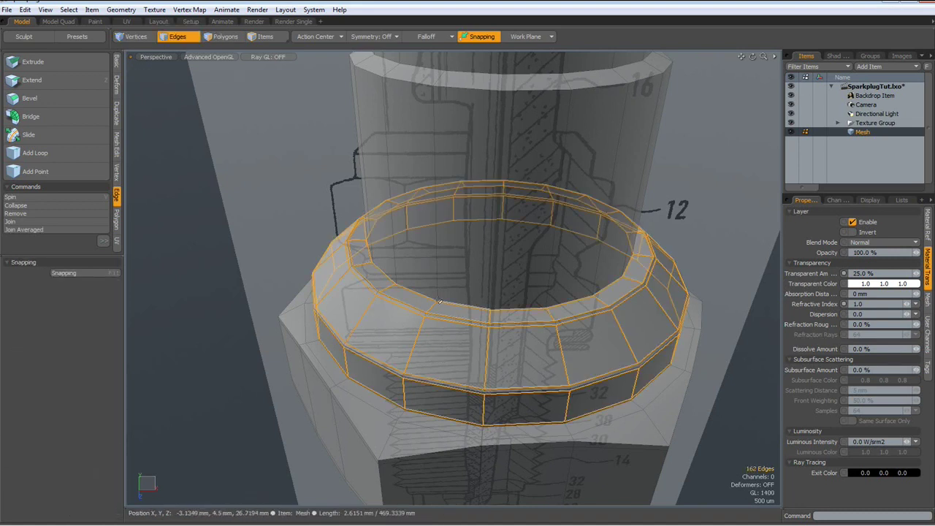
Select a vertical line of ten edges up the insulator's lower body, ribs and grooves, ending below the top rib
alt+drag(438, 303, 415, 285)
scroll(461, 175, down, 2)
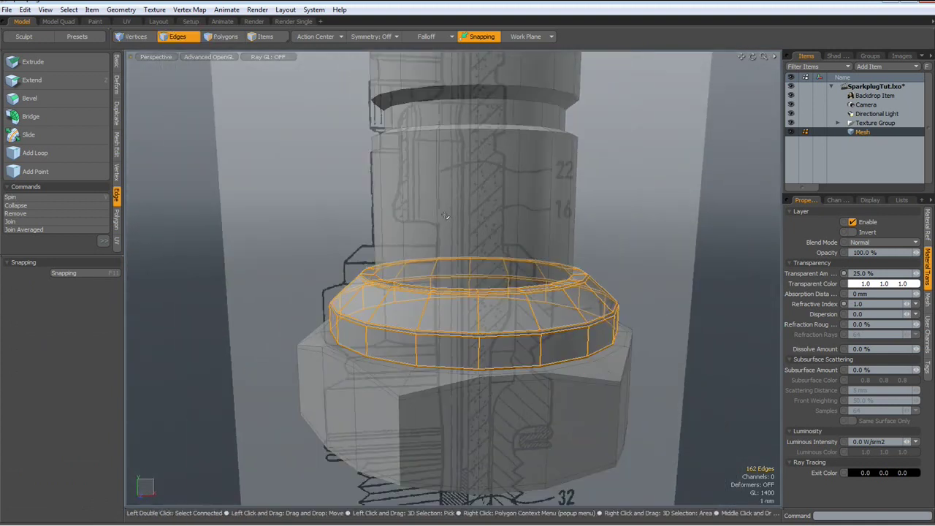
key(3)
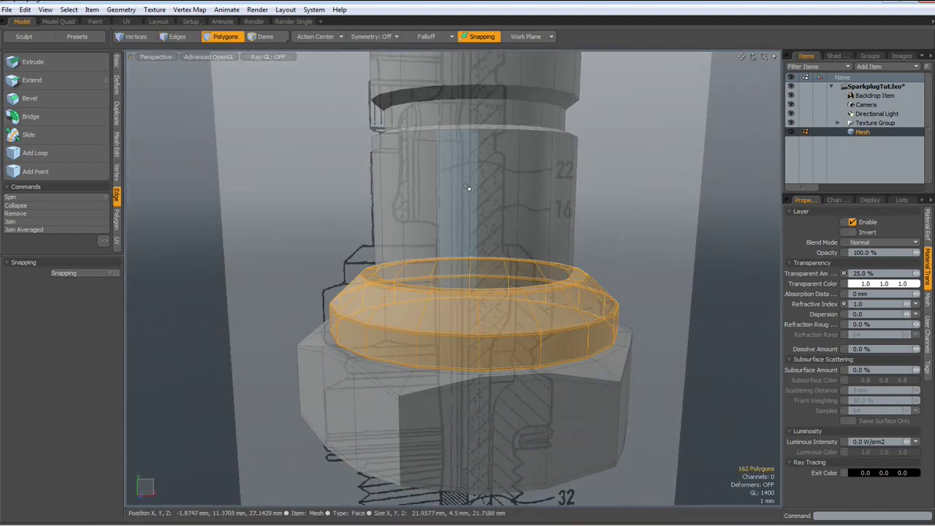
key(2)
click(478, 205)
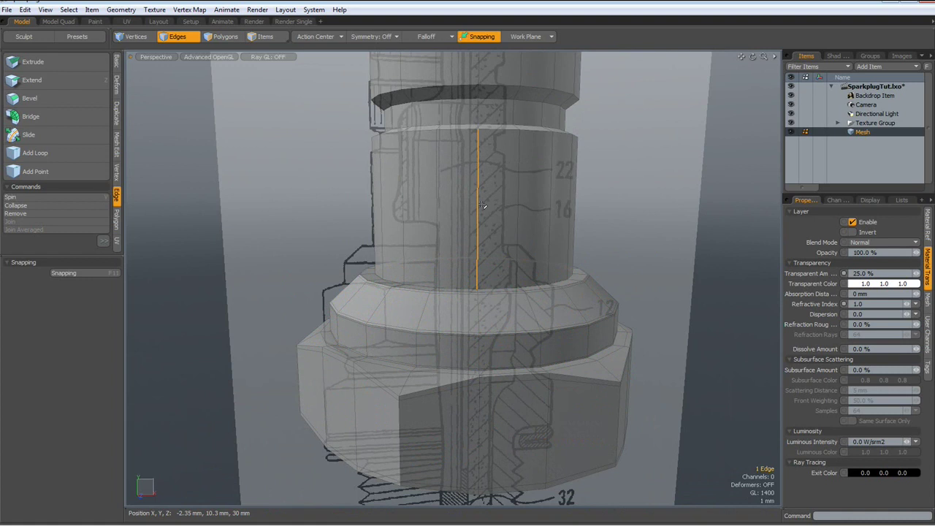
alt+shift+drag(531, 178, 499, 396)
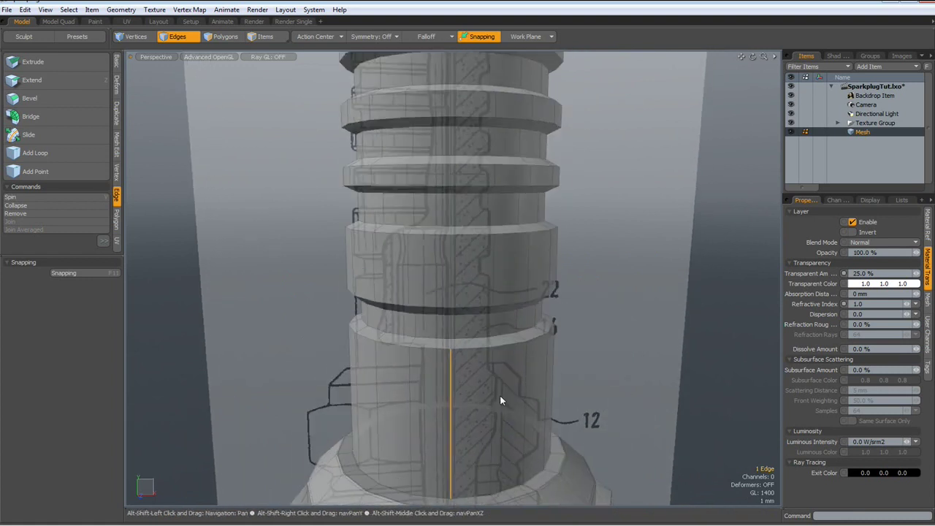
shift+click(448, 329)
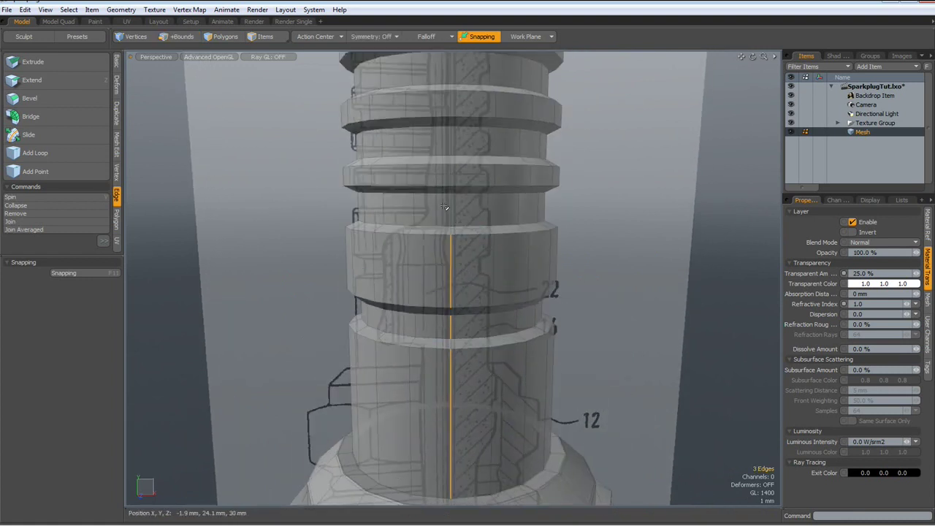
shift+click(460, 179)
shift+click(467, 105)
alt+drag(487, 64, 467, 192)
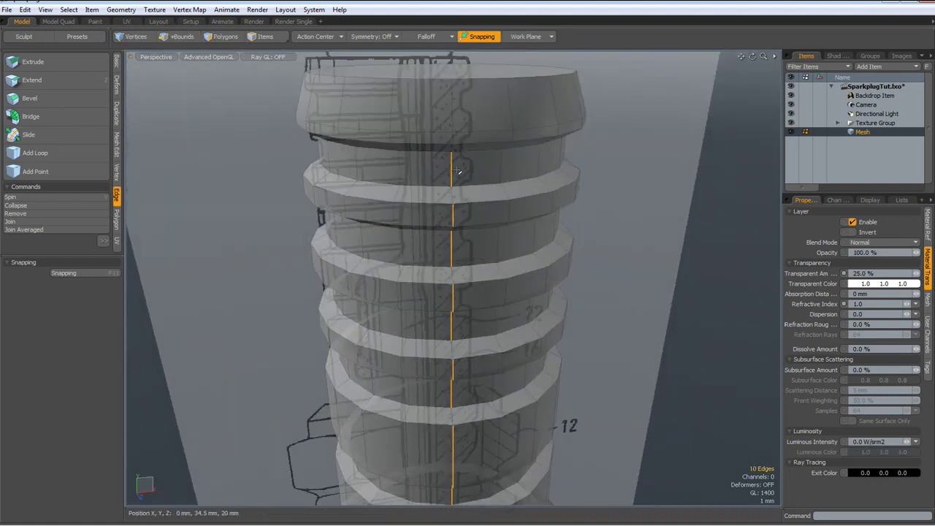
mouse_move(487, 161)
alt+shift+mouse_down()
mouse_move(495, 135)
mouse_move(498, 221)
alt+shift+mouse_up()
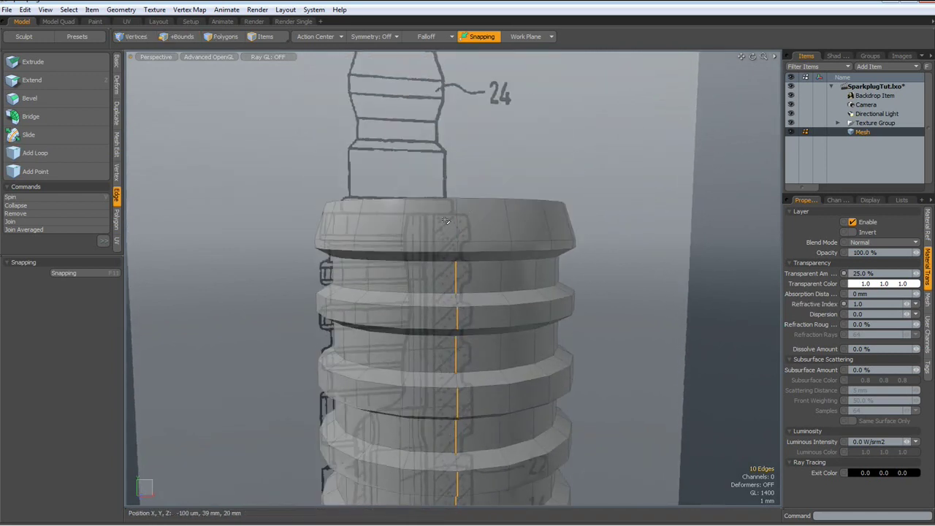
Loop Slice the selected insulator edges in Symmetry mode with count 2 and position 10.5%, and clear the selection
key(2)
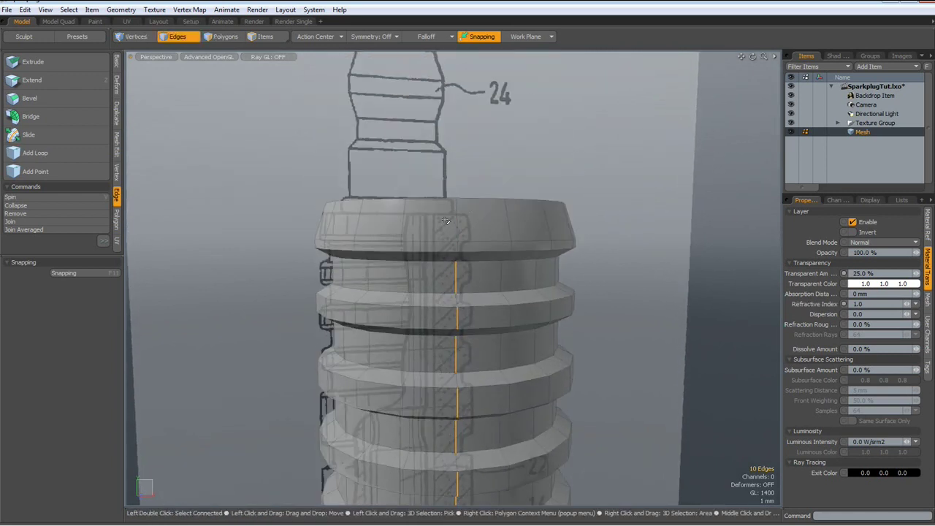
key(alt+c)
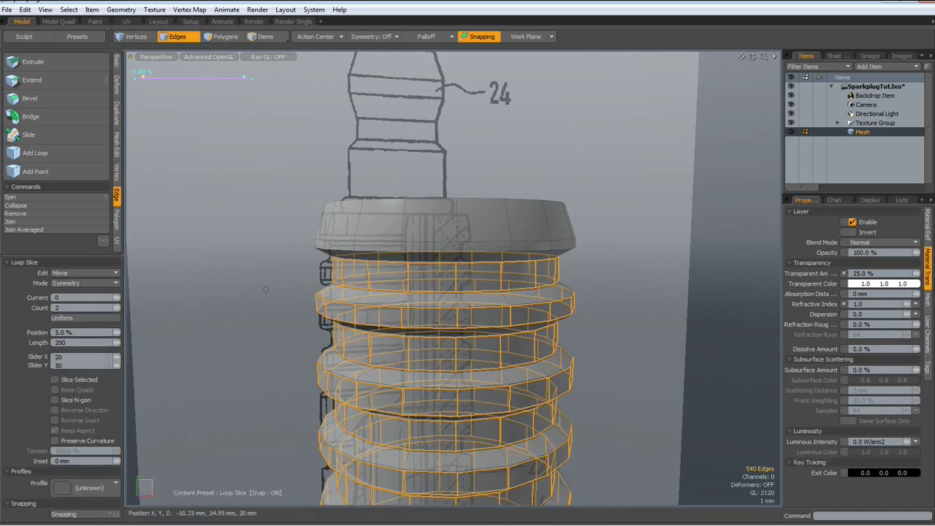
drag(247, 267, 258, 267)
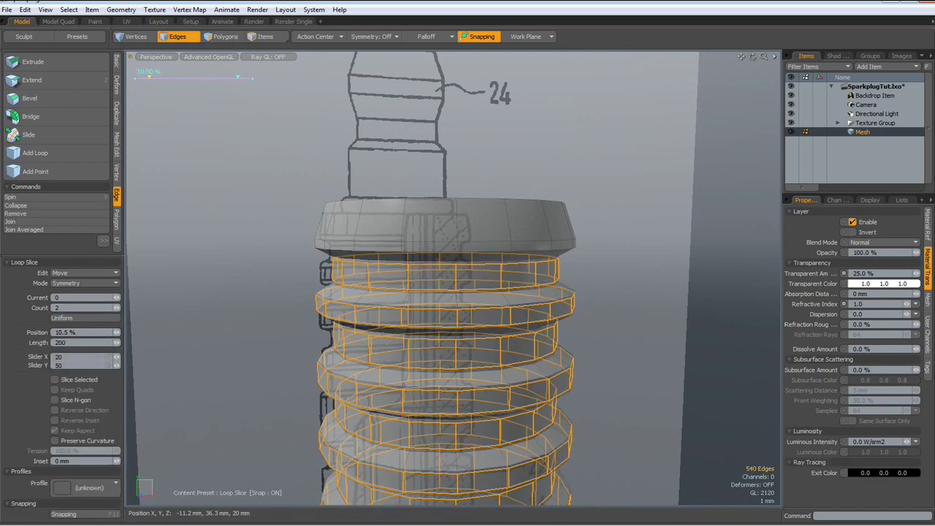
key(space)
click(245, 295)
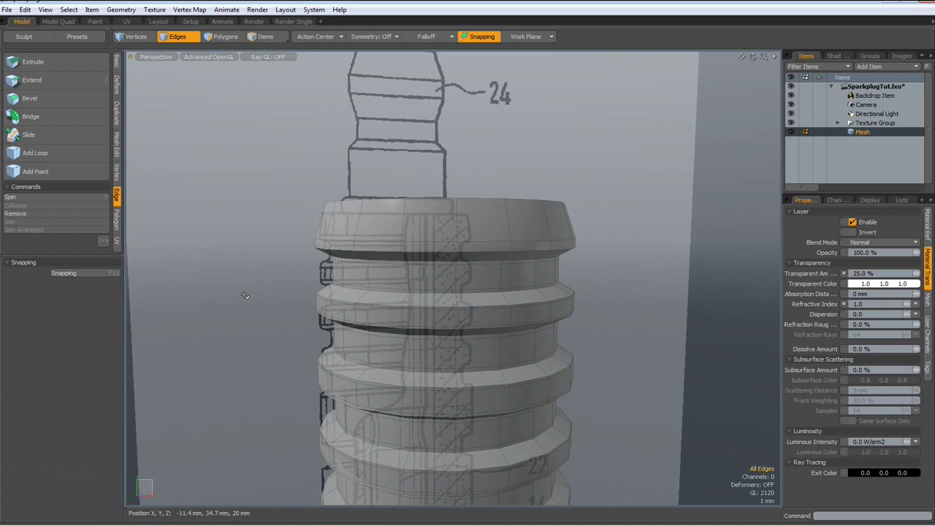
Preview the mesh with subdivision smoothing, inspect the insulator's ribs and top, and return to the unsmoothed mesh
key(shift+Tab)
scroll(246, 295, down, 5)
mouse_move(322, 377)
alt+shift+mouse_down()
mouse_move(408, 268)
mouse_move(373, 294)
mouse_move(396, 230)
alt+shift+mouse_up()
alt+drag(401, 197, 436, 339)
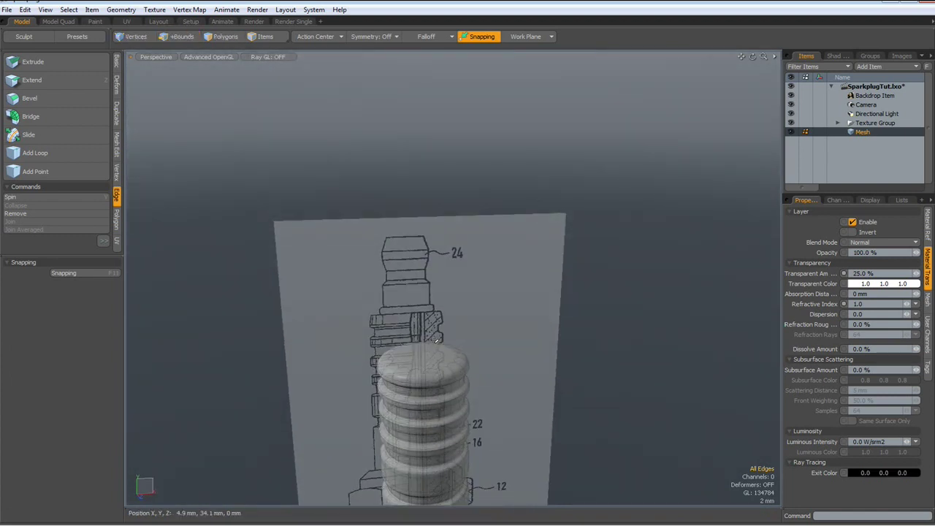
key(shift+Tab)
Select the insulator's flat top polygon and start scaling it in the Front view against the backdrop's terminal base
scroll(431, 359, up, 5)
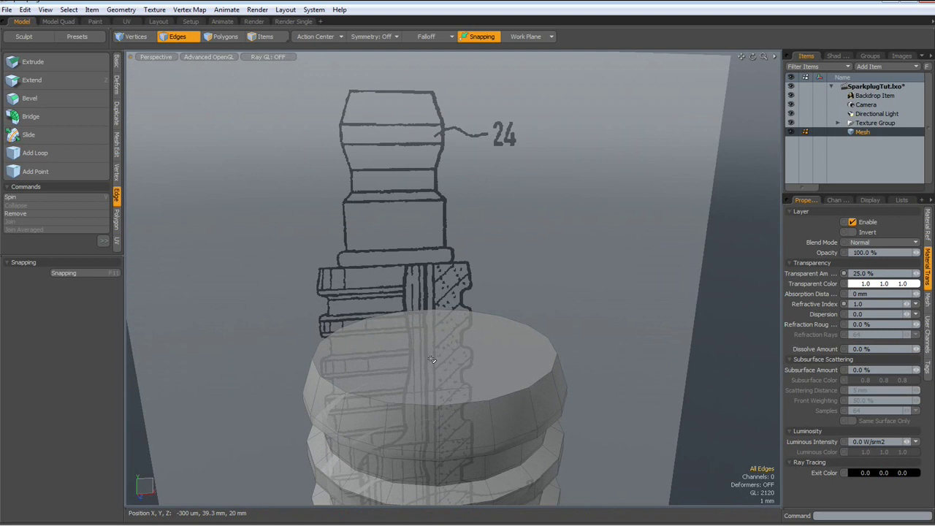
key(3)
click(433, 359)
alt+drag(432, 359, 418, 360)
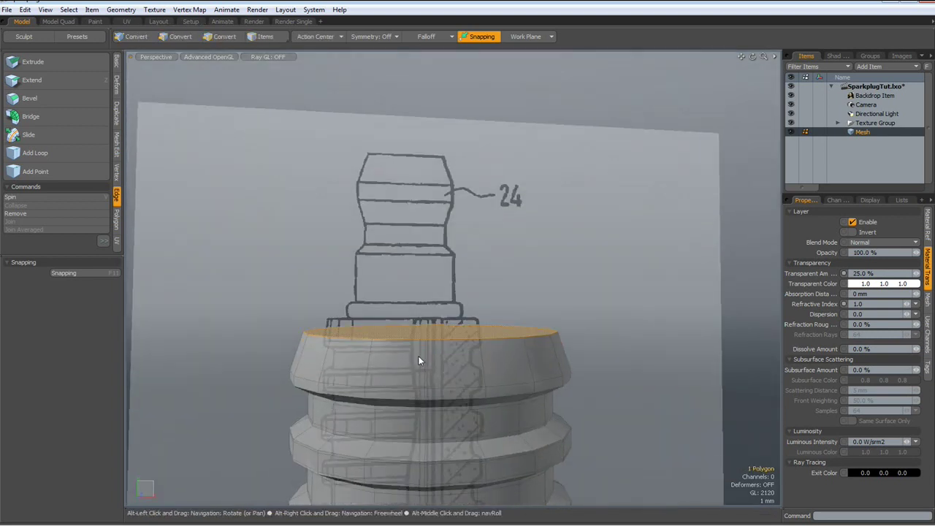
key(KP_2)
scroll(422, 347, down, 2)
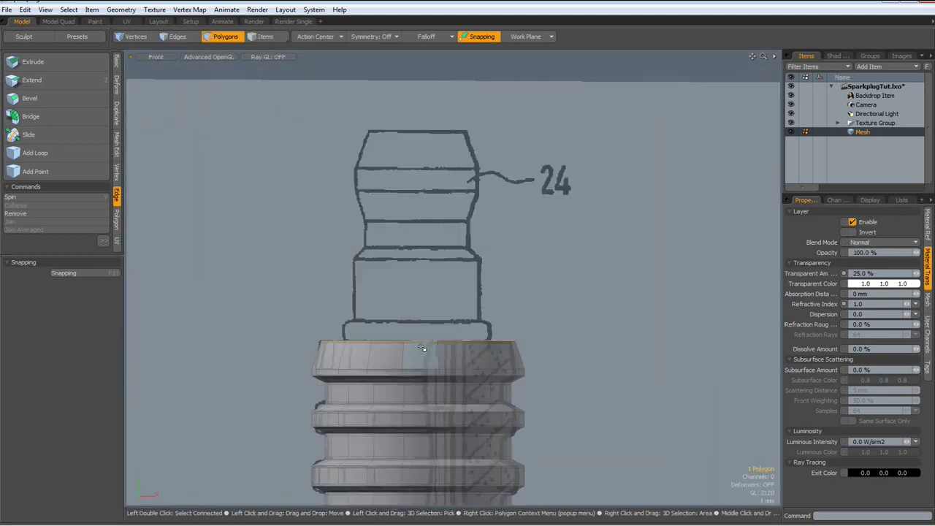
alt+shift+drag(422, 349, 402, 374)
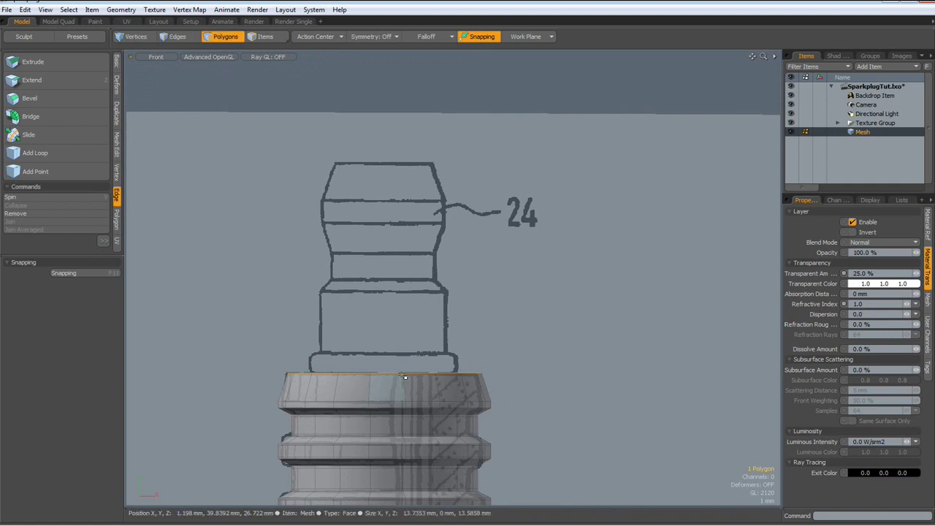
key(y)
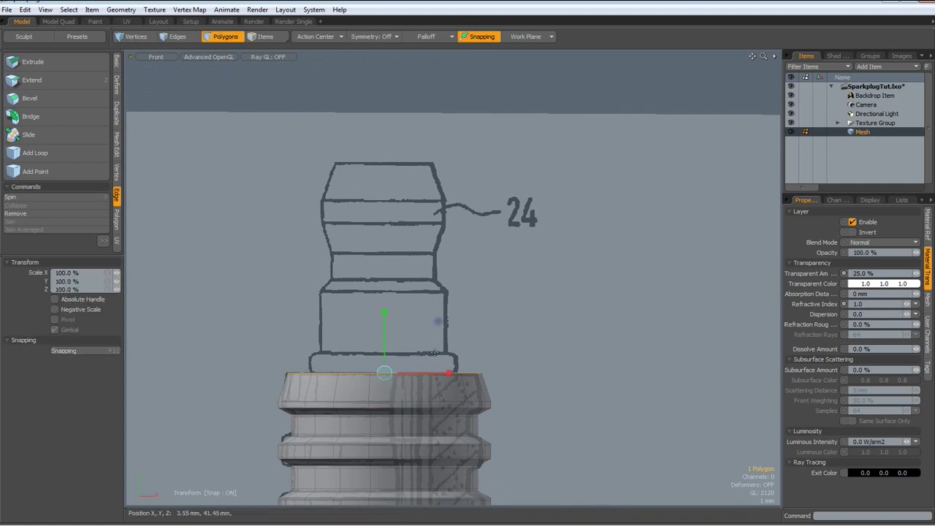